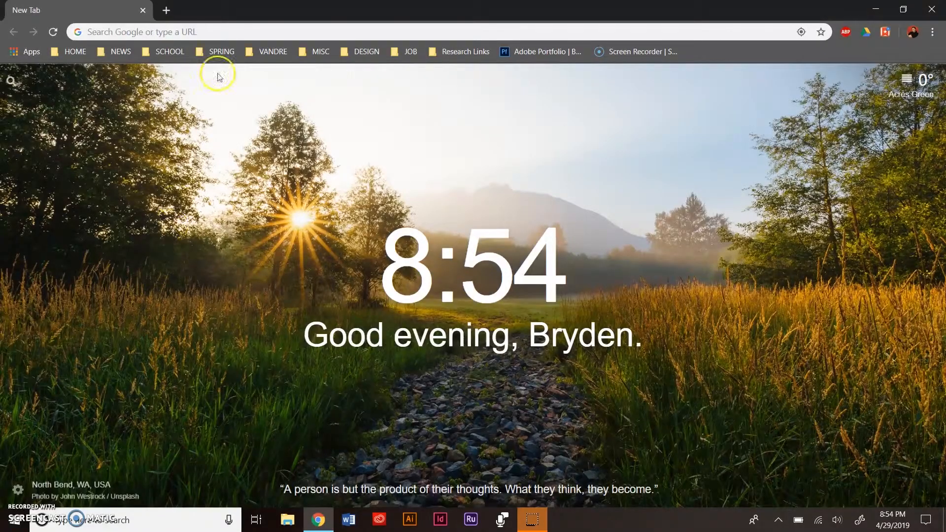
# Go to dafont.com and list the fonts in the Basic > Serif category.
pyautogui.click(215, 33)
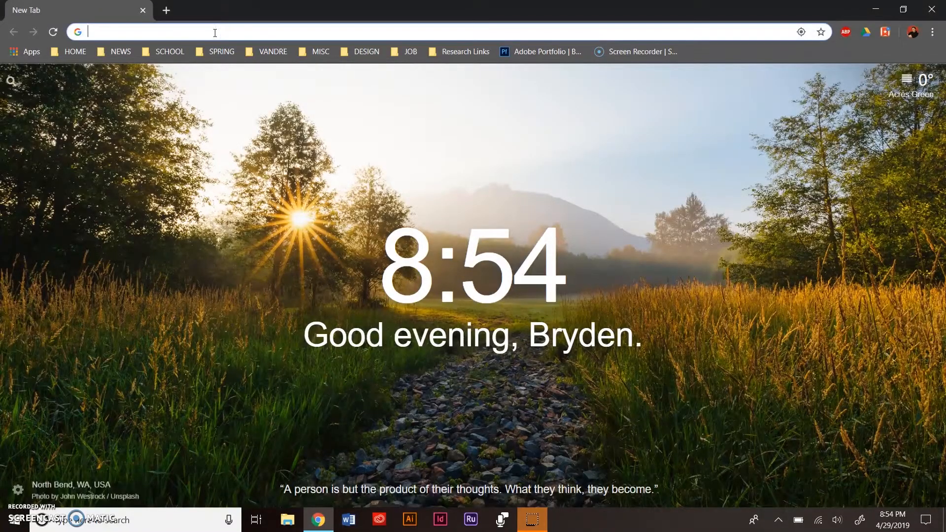
pyautogui.write('daf')
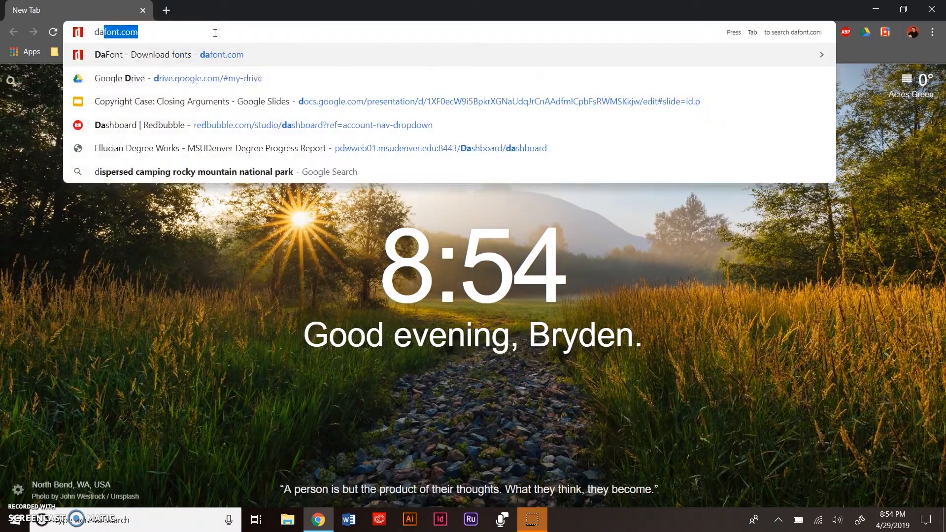
pyautogui.write('ont')
pyautogui.press('Return')
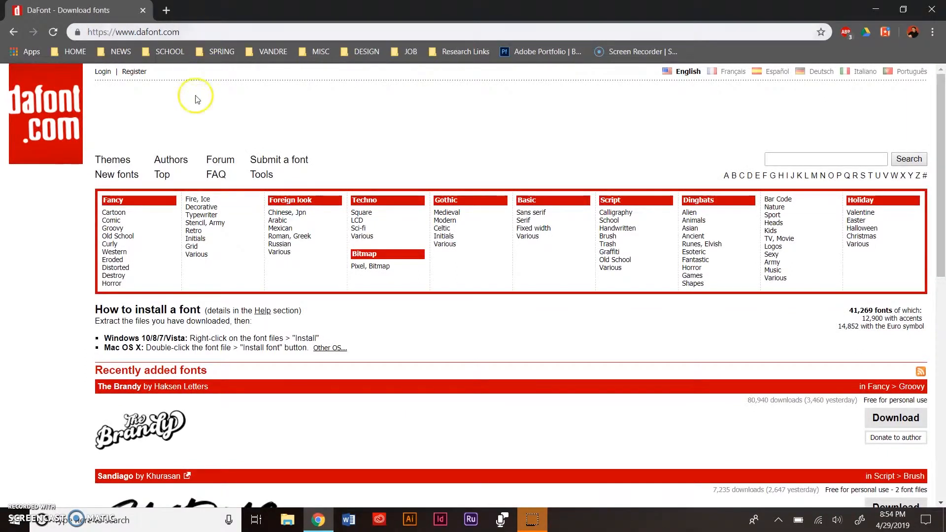
pyautogui.click(526, 221)
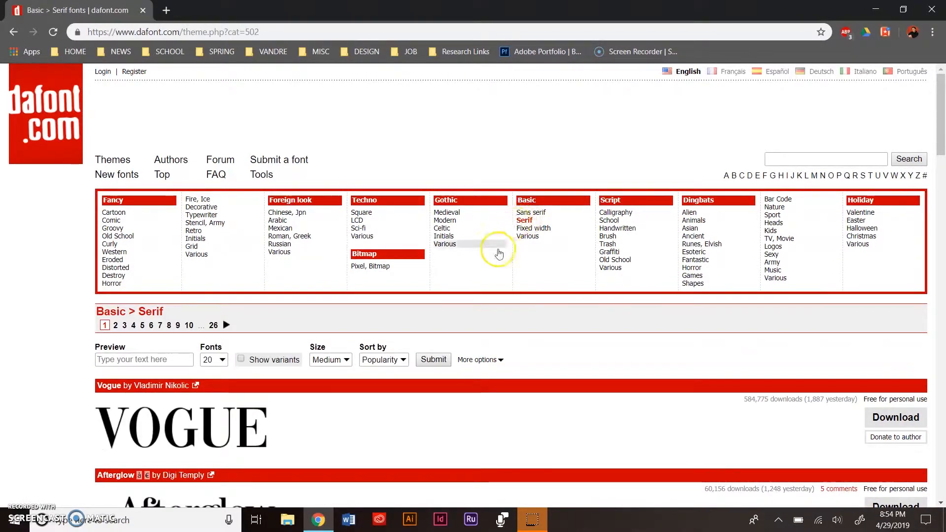
# Enter the logo's name and its initials in upper and lower case as preview text, and set 100 fonts per page.
pyautogui.click(158, 359)
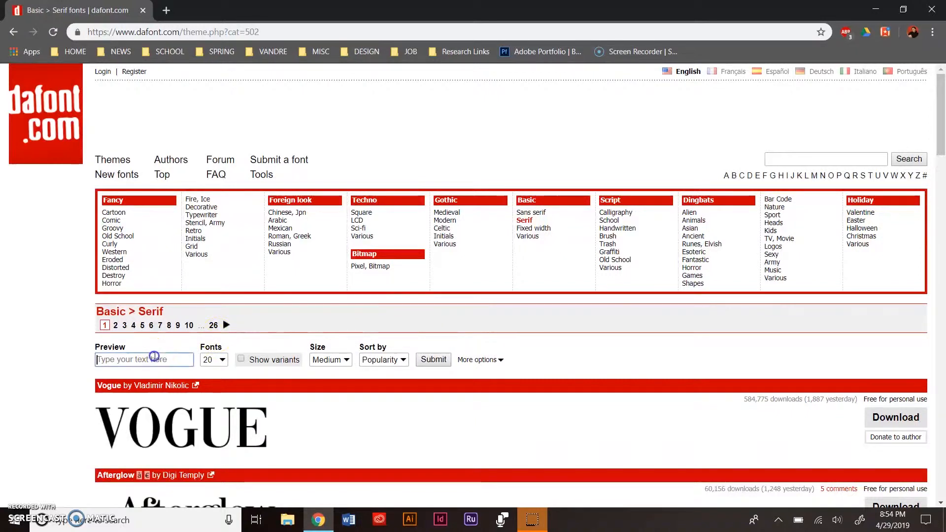
pyautogui.write('MLC Miranda')
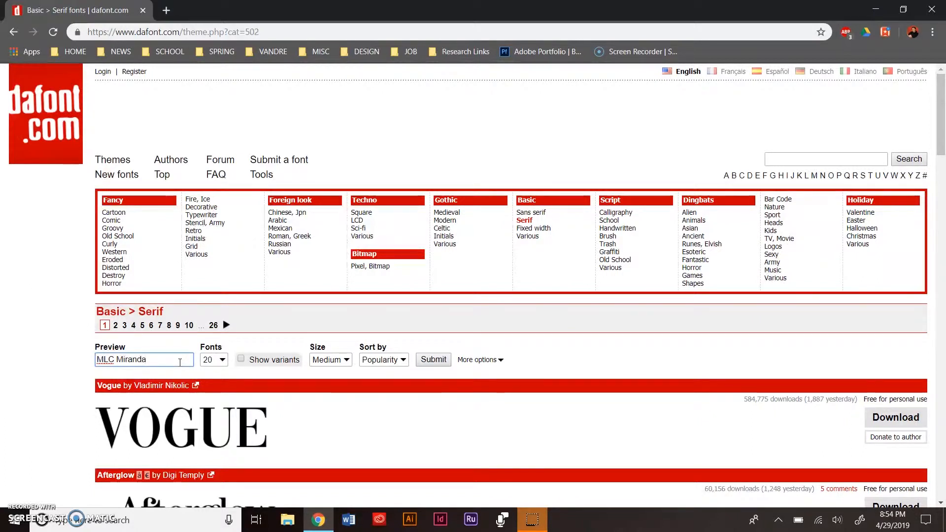
pyautogui.click(222, 363)
pyautogui.click(209, 432)
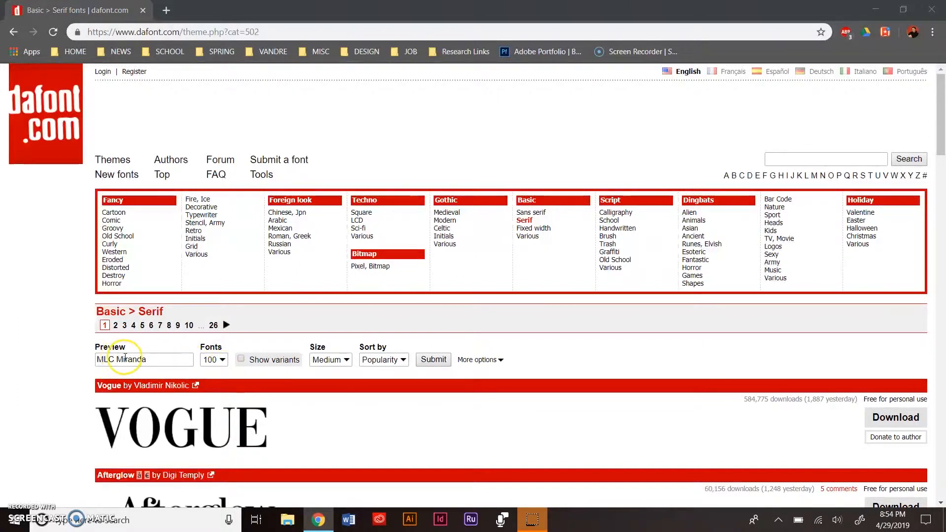
pyautogui.click(145, 361)
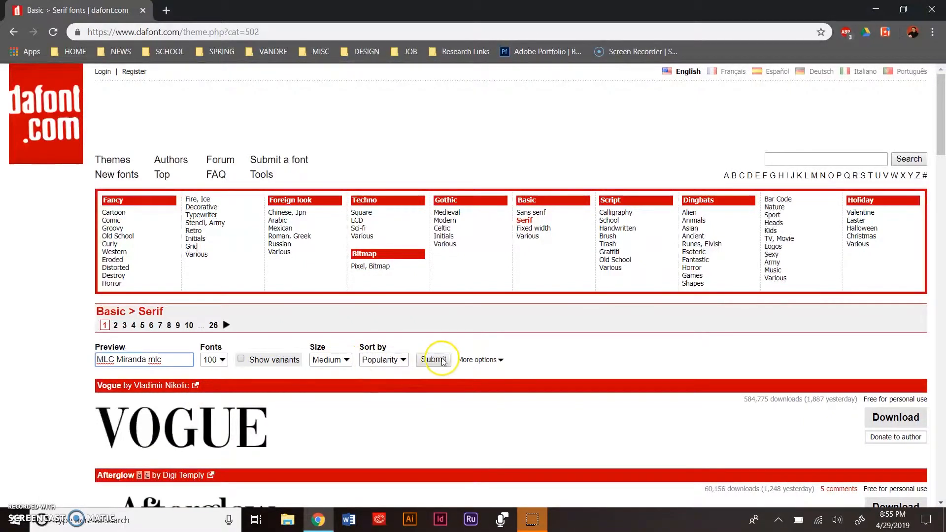
# Filter the serif fonts to Public domain / GPL / OFL and 100% Free licences, and apply the preview settings.
pyautogui.click(500, 361)
pyautogui.click(210, 377)
pyautogui.click(223, 377)
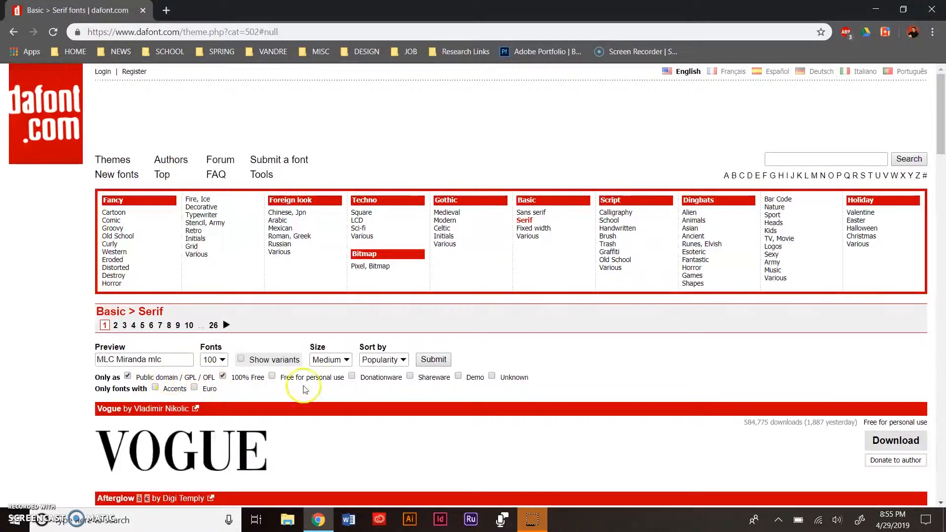
pyautogui.click(446, 361)
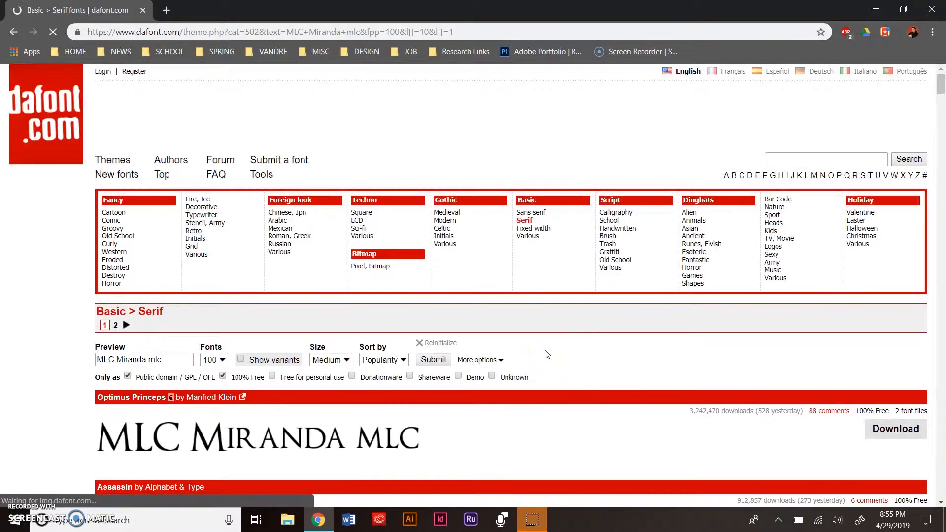
# Browse the filtered serif fonts and open the page of the Merit slab serif font.
pyautogui.scroll(-3, 572, 375)
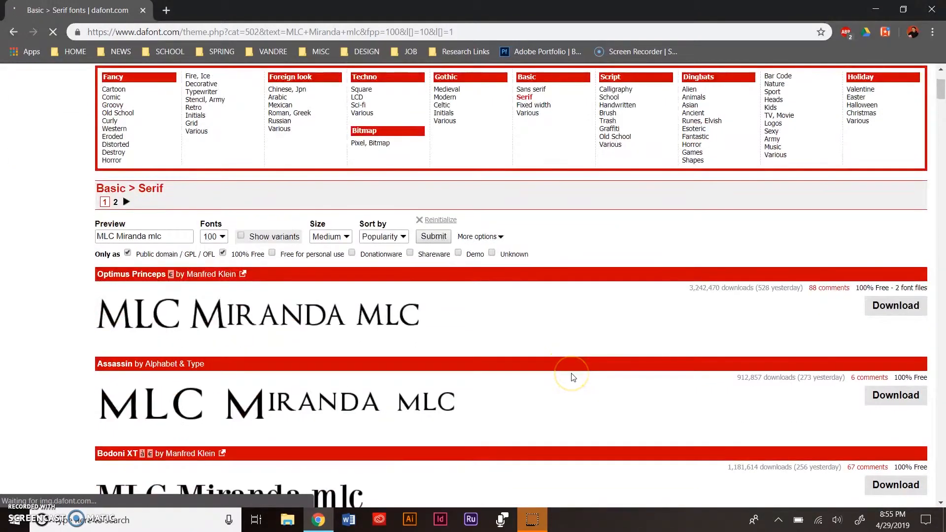
pyautogui.scroll(-10, 567, 374)
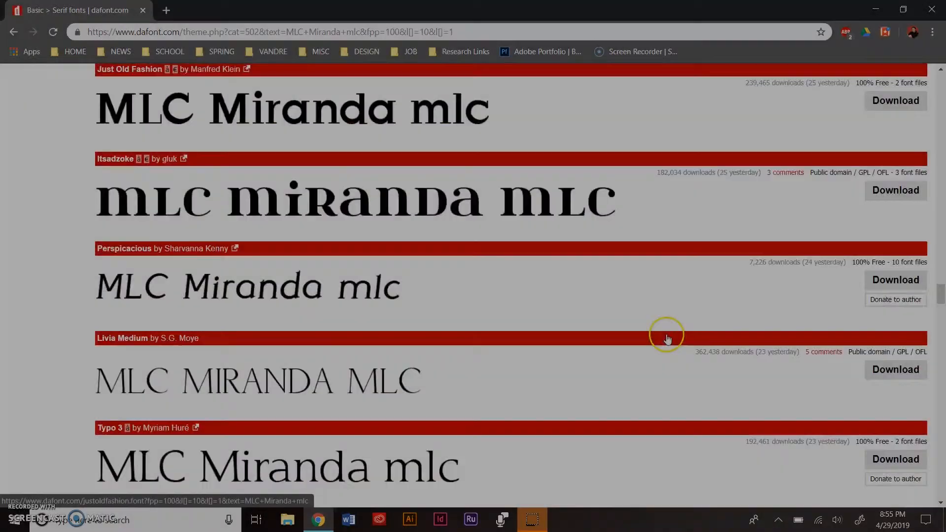
pyautogui.scroll(-12, 667, 339)
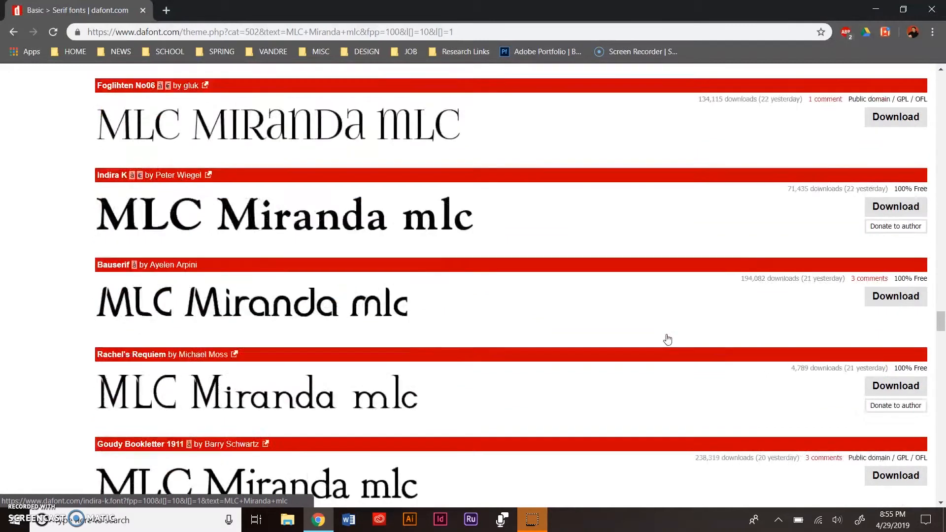
pyautogui.scroll(-5, 667, 339)
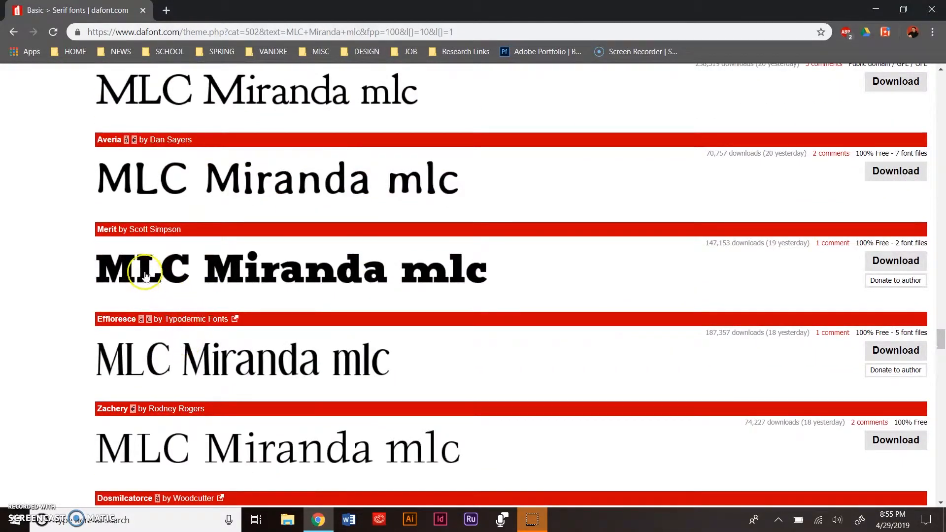
pyautogui.click(430, 264)
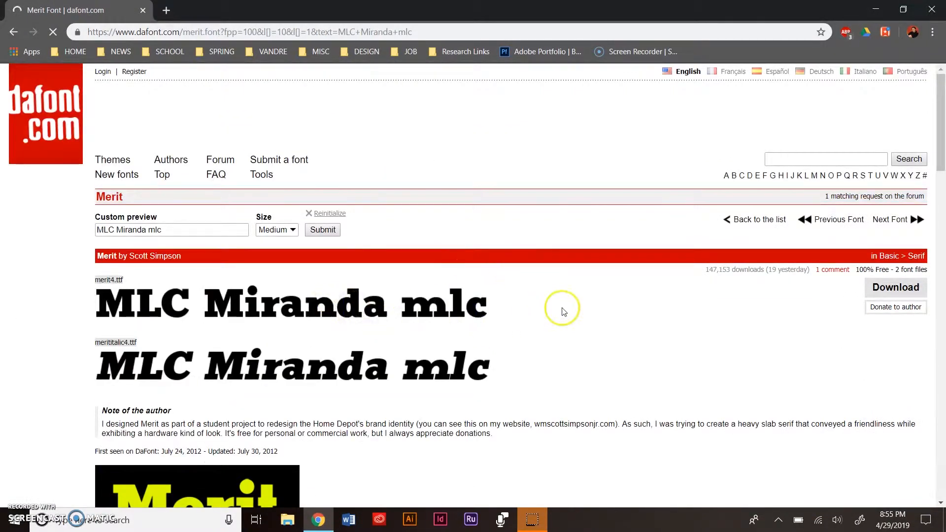
# Look over the Merit font's details and download it to the Desktop as the zip file merit (1).
pyautogui.scroll(-1, 564, 312)
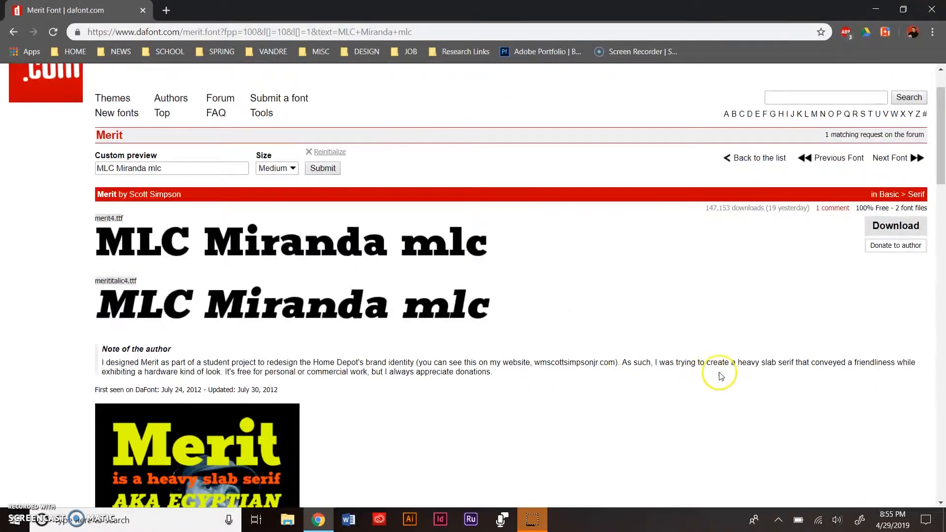
pyautogui.scroll(-5, 720, 376)
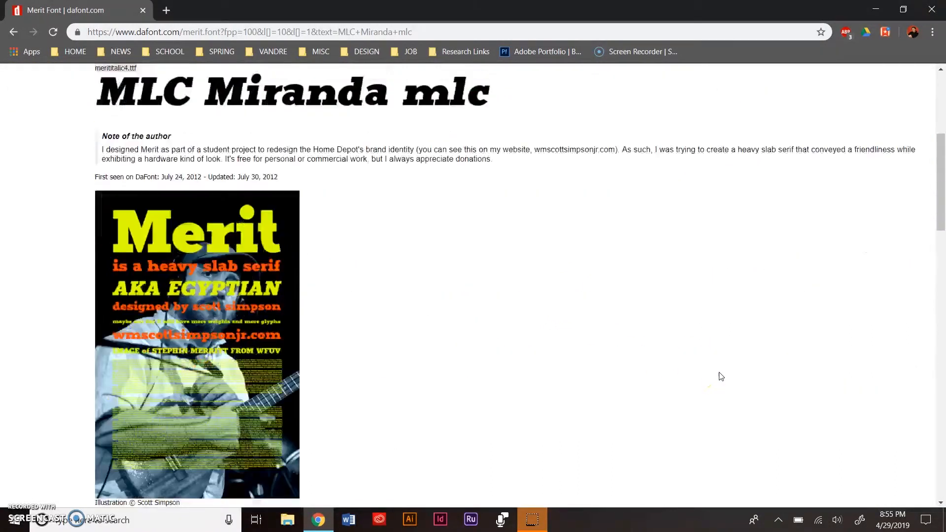
pyautogui.scroll(7, 719, 376)
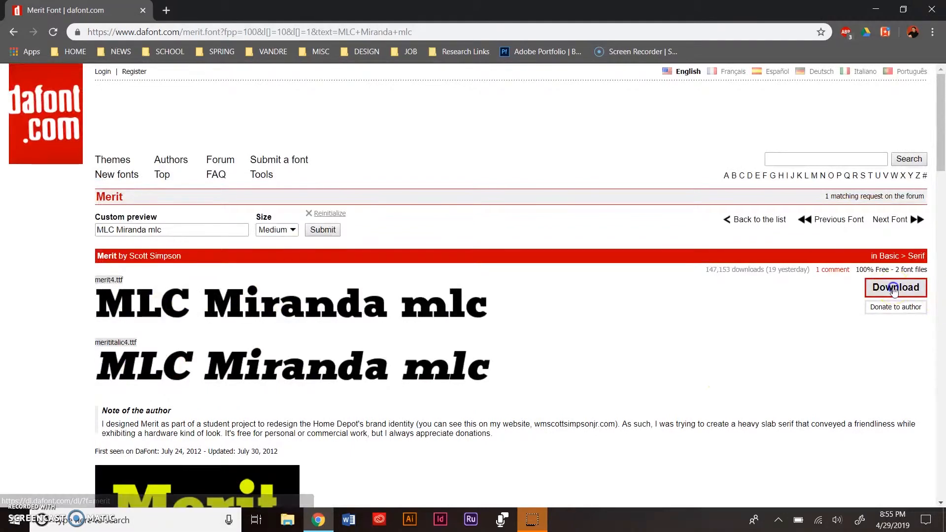
pyautogui.click(896, 289)
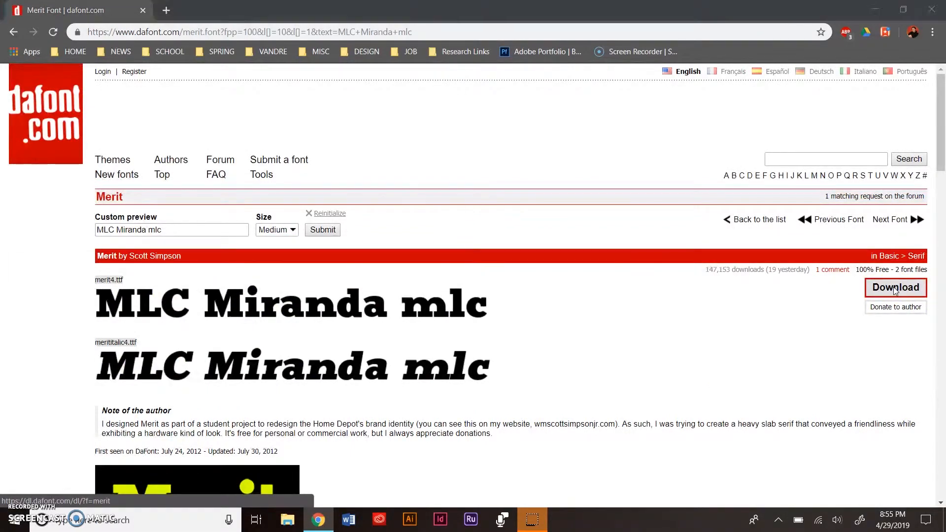
pyautogui.scroll(4, 49, 124)
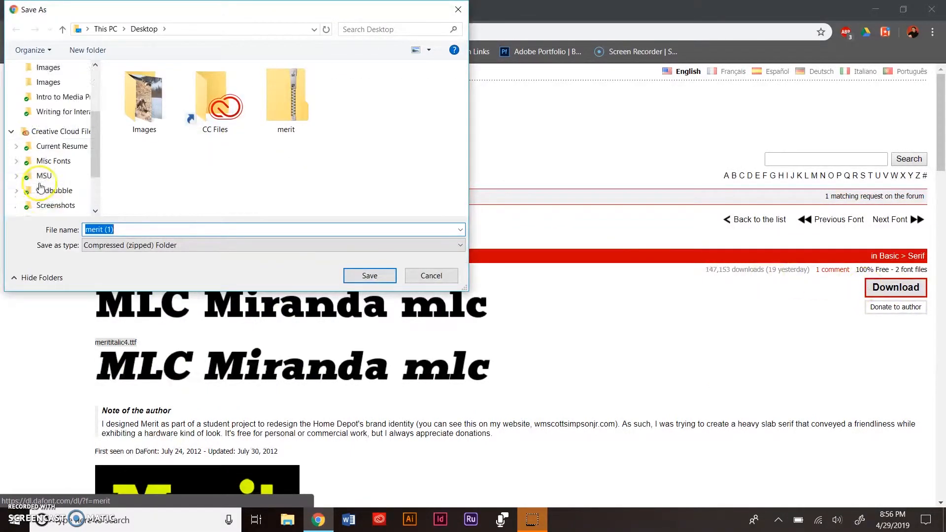
pyautogui.click(53, 92)
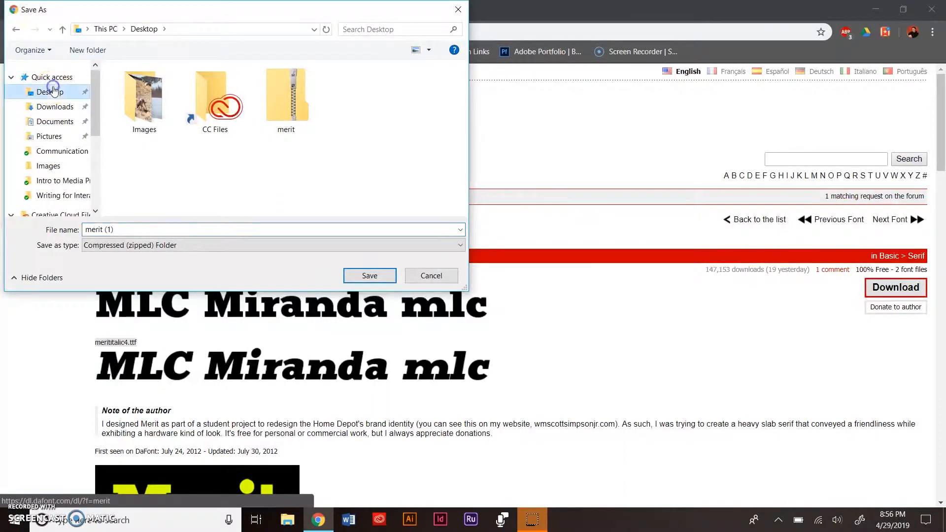
pyautogui.click(369, 275)
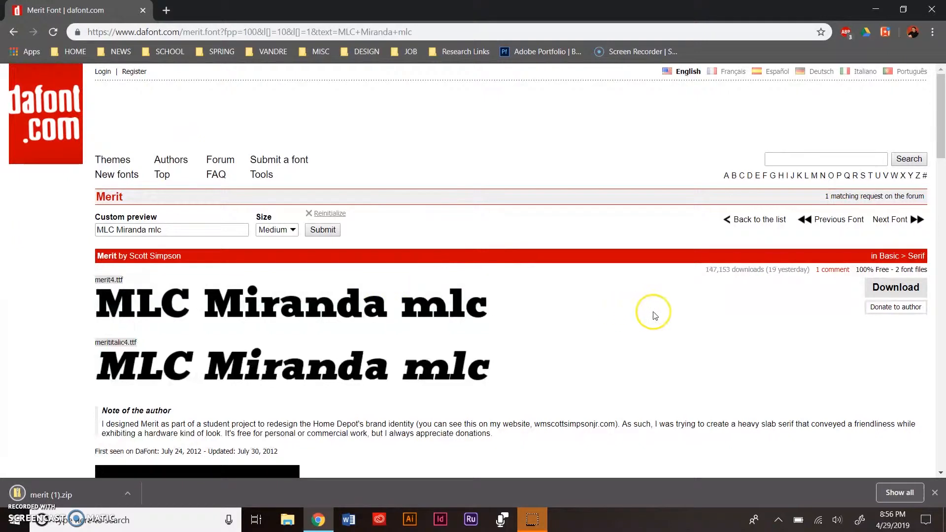
# Open the merit zip archive on the desktop and install the merit4 font file from it.
pyautogui.click(877, 9)
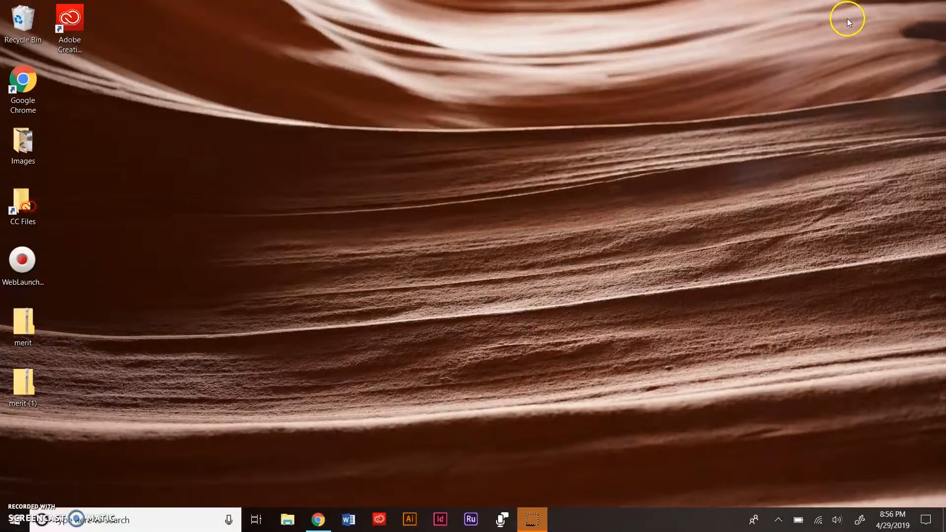
pyautogui.doubleClick(25, 321)
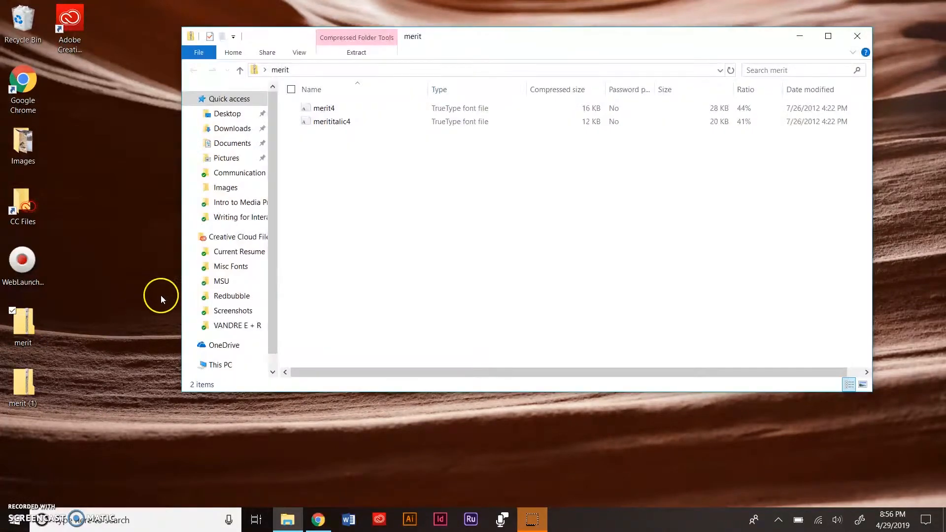
pyautogui.click(338, 108)
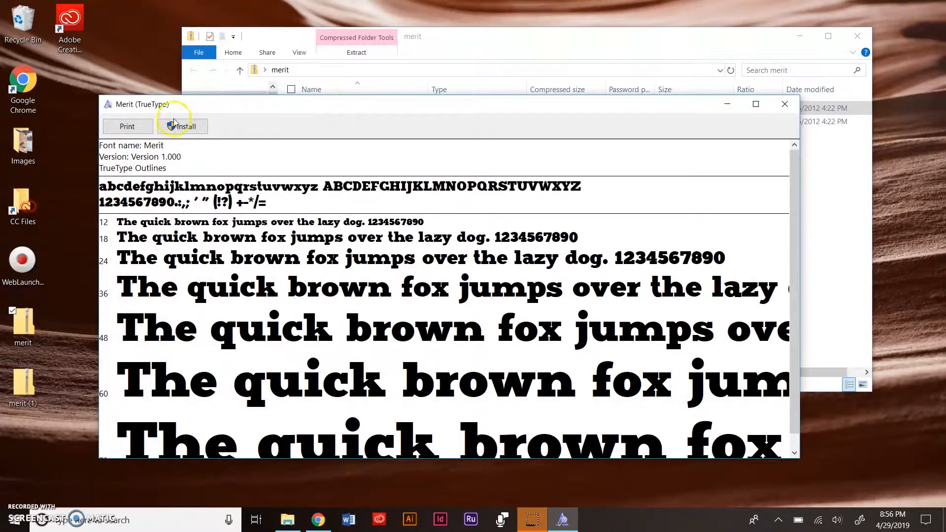
pyautogui.click(182, 126)
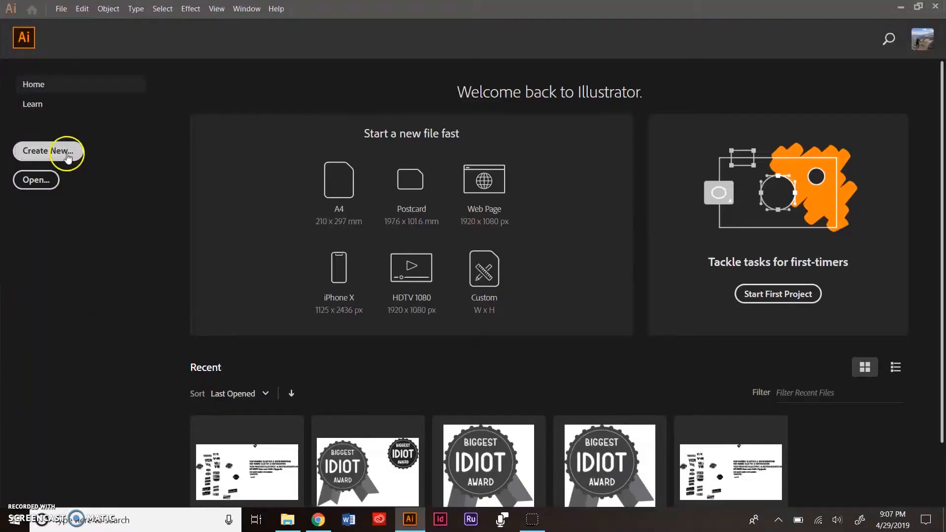
# Create a new Illustrator document named Personal Logo from the 11 x 11 in custom preset.
pyautogui.click(68, 154)
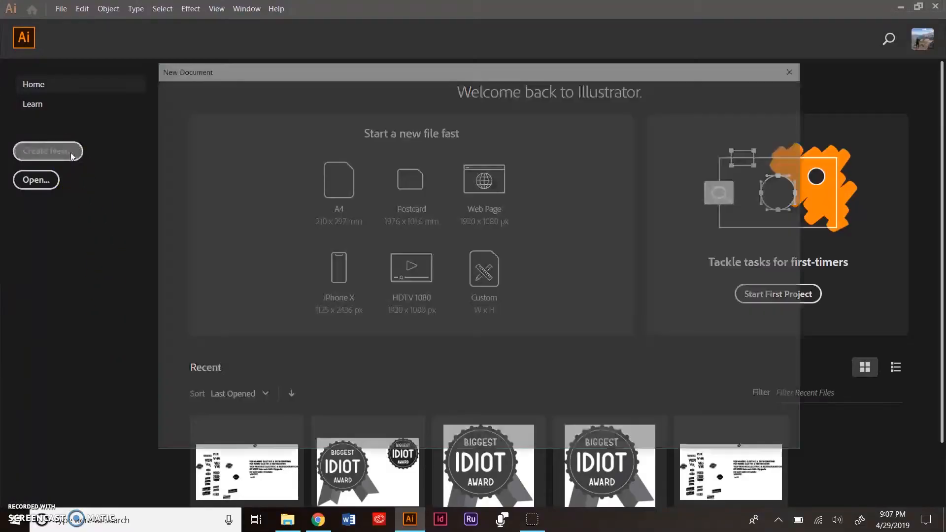
pyautogui.click(556, 219)
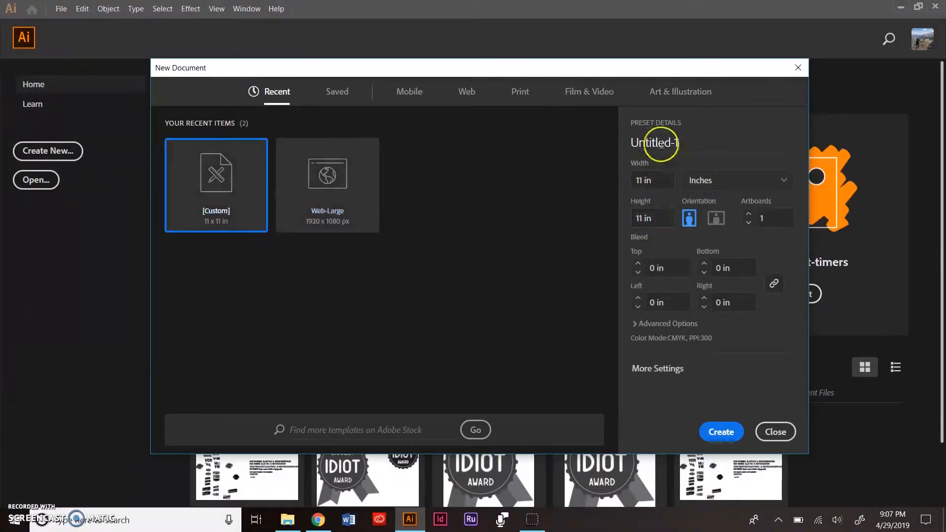
pyautogui.click(681, 143)
pyautogui.write('Personal Logo')
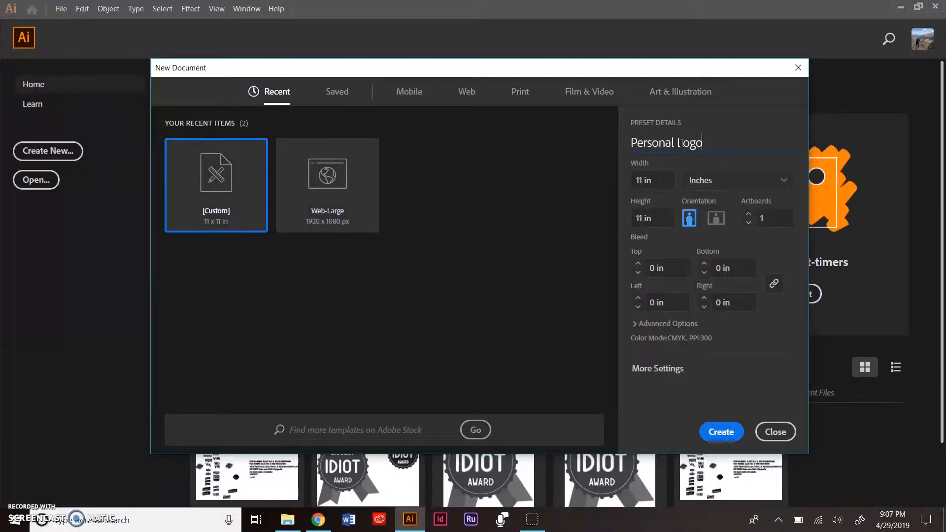
pyautogui.click(706, 420)
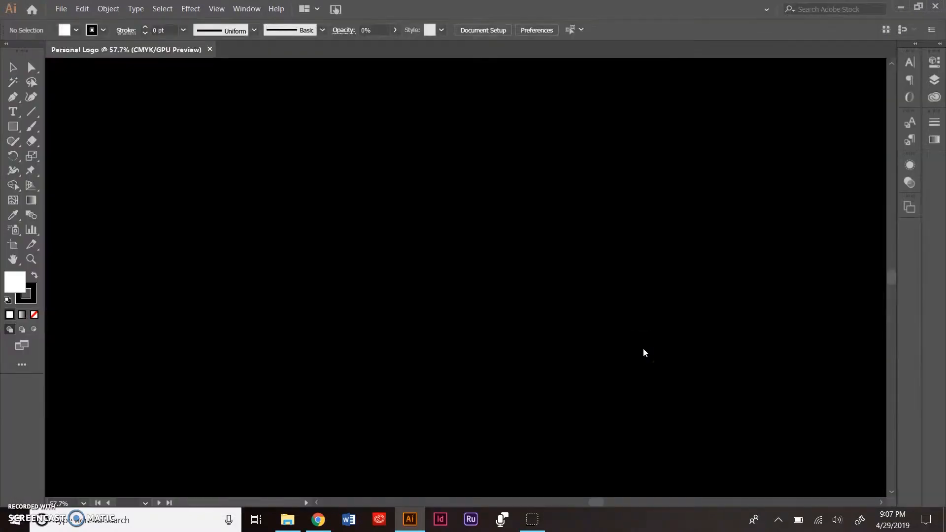
# Fit the artboard in the window and draw a large rounded square in the lower-right part of the artboard.
pyautogui.scroll(-2, 805, 285)
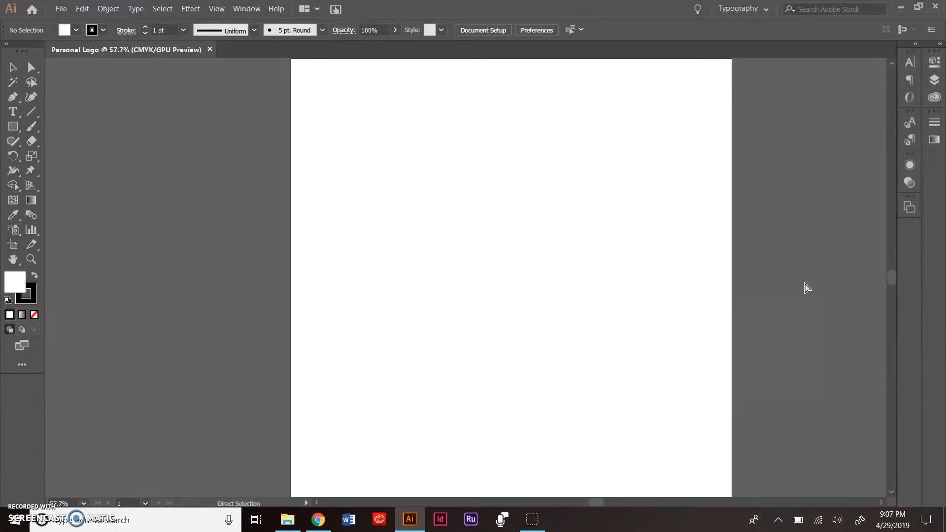
pyautogui.hotkey('ctrl', '0')
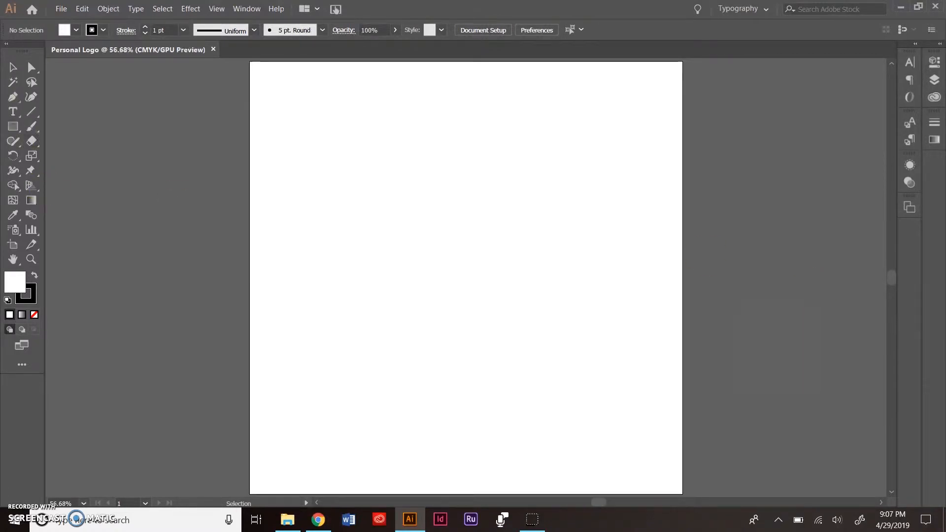
pyautogui.click(13, 127)
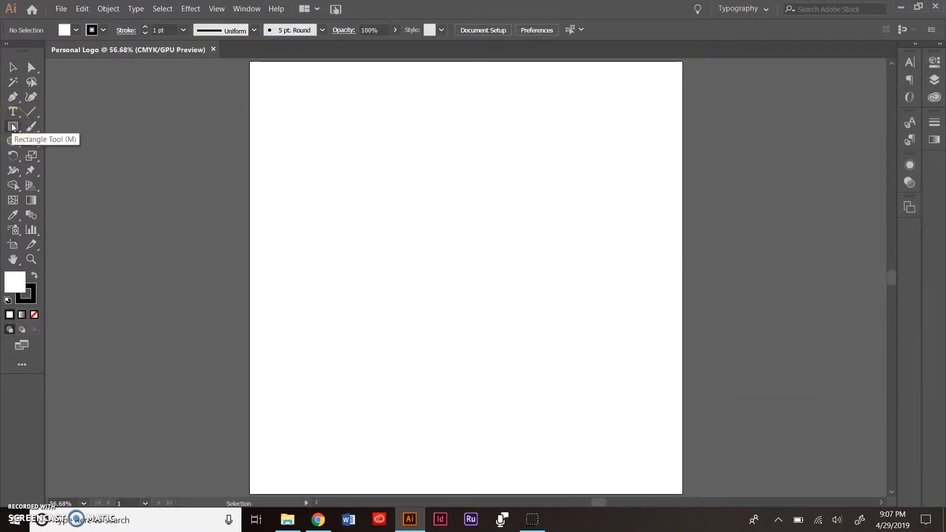
pyautogui.click(13, 127)
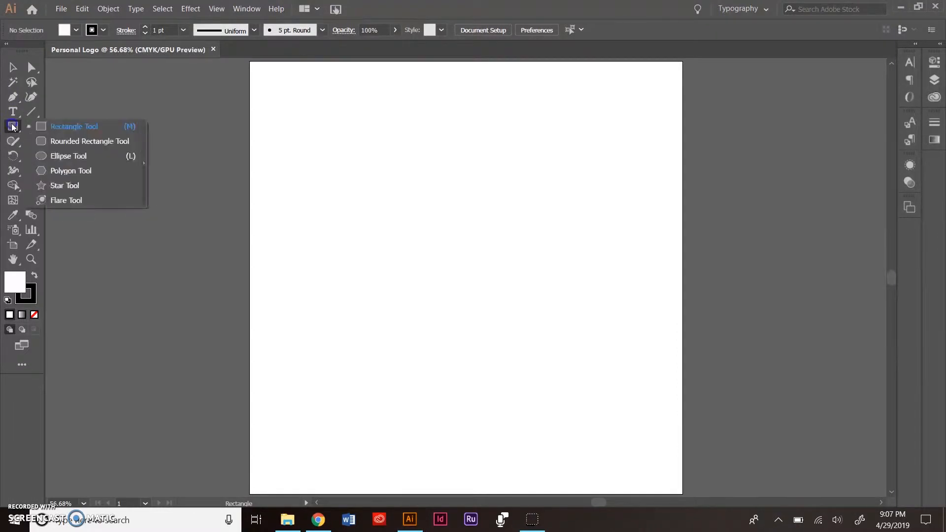
pyautogui.click(86, 157)
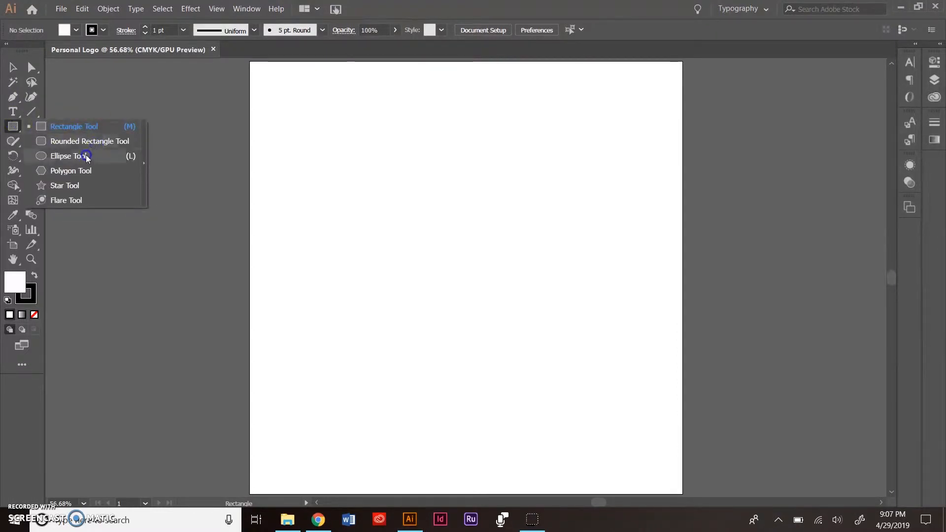
pyautogui.moveTo(86, 158)
pyautogui.mouseDown()
pyautogui.moveTo(84, 130)
pyautogui.moveTo(83, 194)
pyautogui.moveTo(82, 142)
pyautogui.mouseUp()
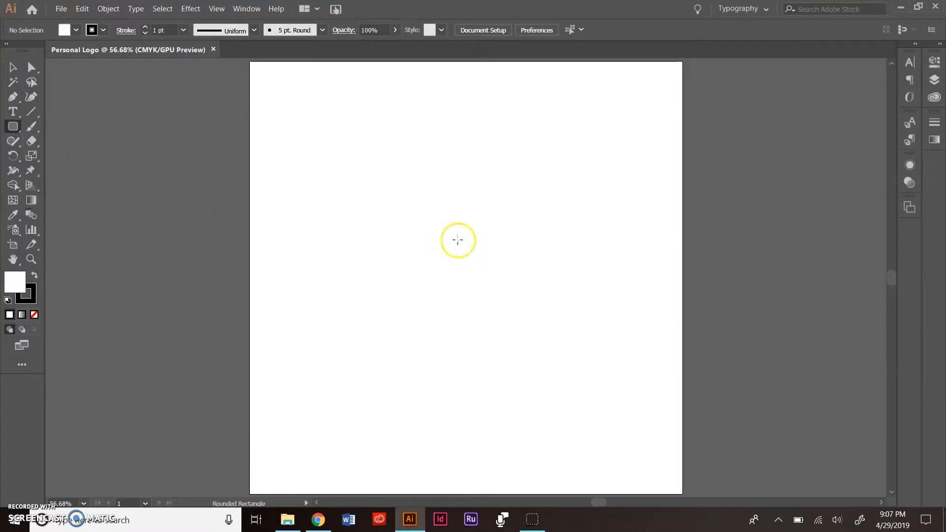
pyautogui.moveTo(391, 213)
pyautogui.mouseDown()
pyautogui.moveTo(433, 260)
pyautogui.moveTo(467, 258)
pyautogui.moveTo(473, 281)
pyautogui.moveTo(522, 245)
pyautogui.moveTo(444, 291)
pyautogui.moveTo(566, 262)
pyautogui.moveTo(566, 296)
pyautogui.moveTo(636, 359)
pyautogui.mouseUp()
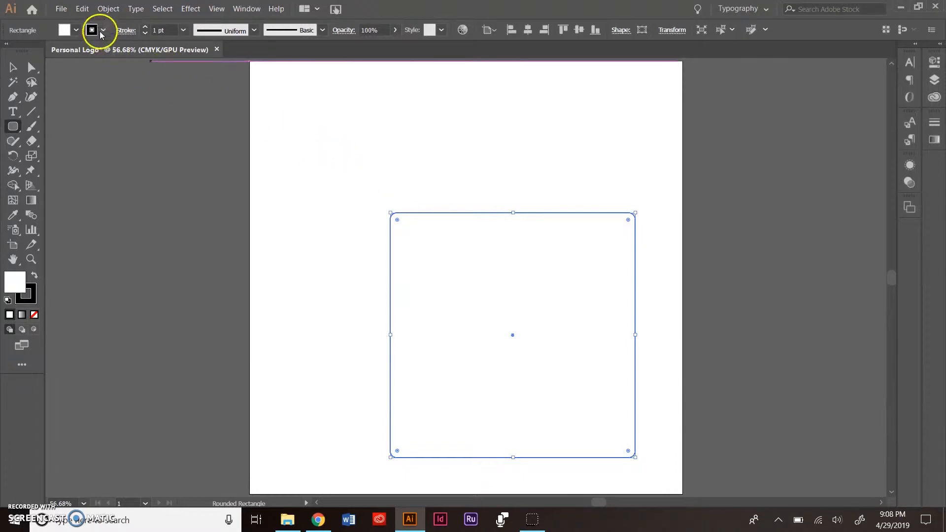
# Fill the rounded square with CMYK Red and set its stroke to none.
pyautogui.click(76, 30)
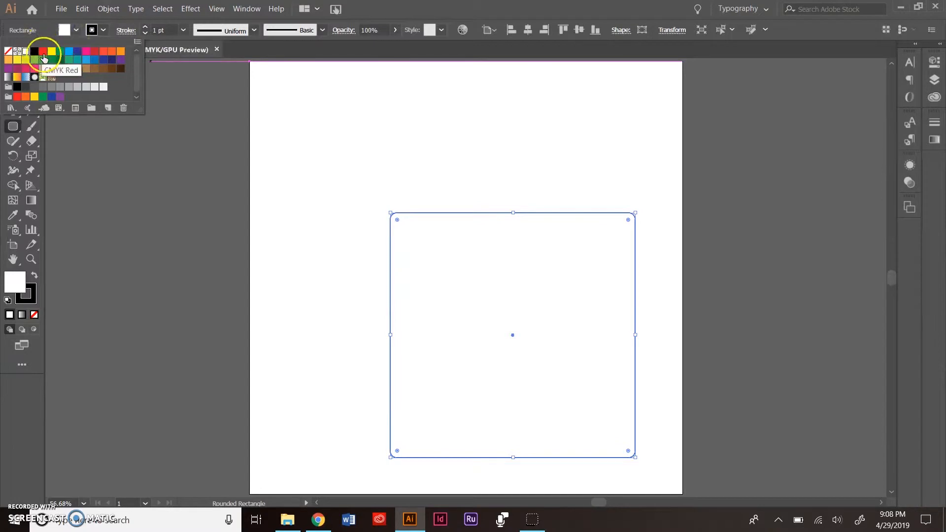
pyautogui.click(42, 51)
pyautogui.click(103, 30)
pyautogui.click(103, 31)
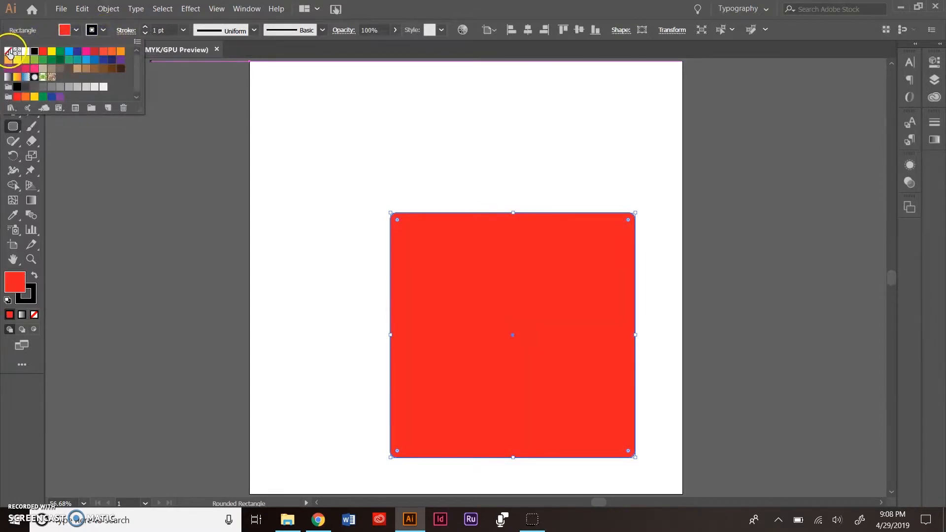
pyautogui.click(9, 51)
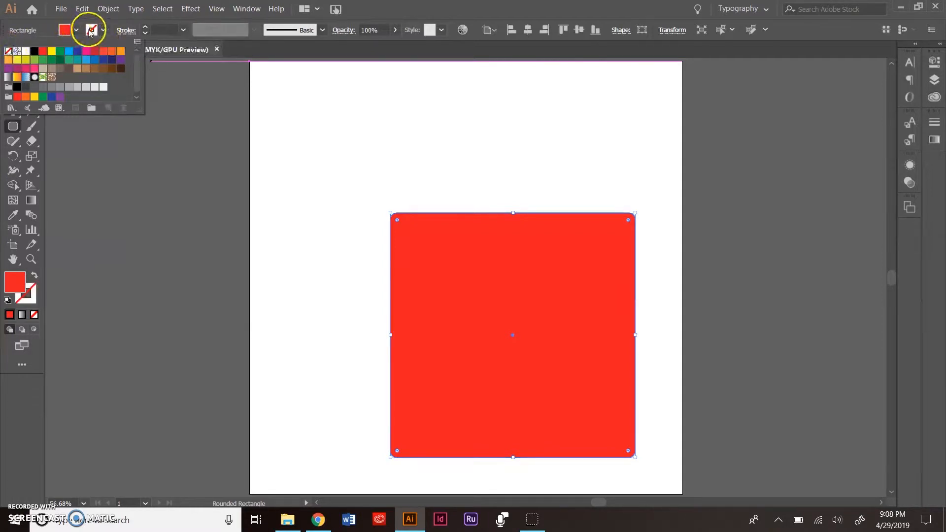
pyautogui.click(111, 29)
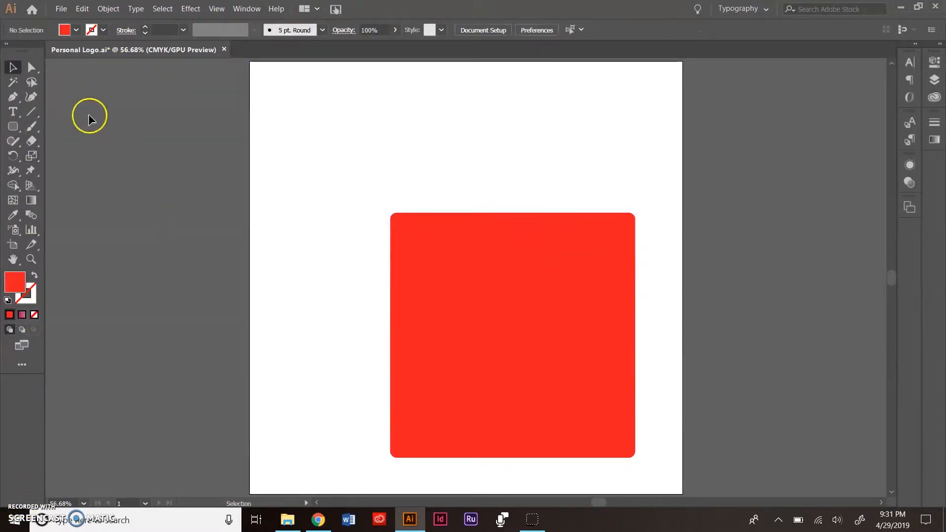
# Round all four corners of the red square much more strongly, to a radius of about 1.65 in.
pyautogui.click(12, 68)
pyautogui.click(32, 69)
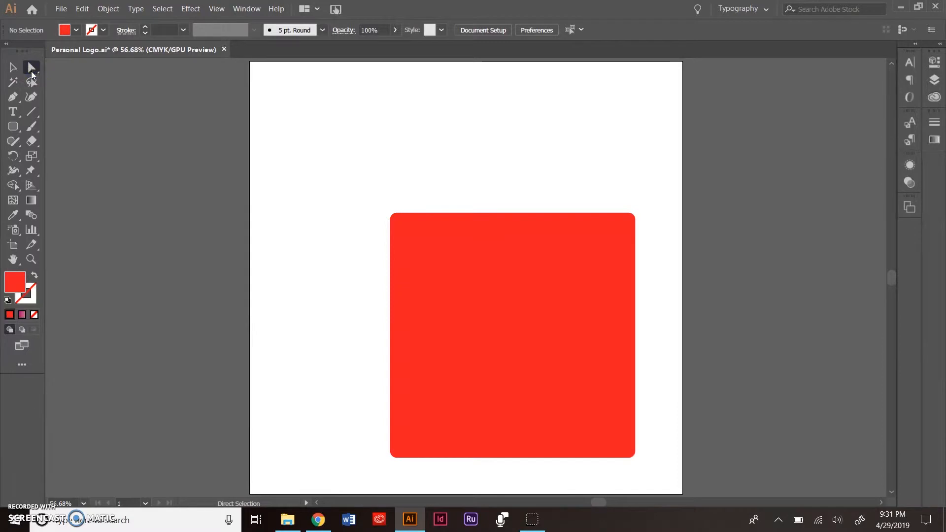
pyautogui.click(430, 247)
pyautogui.click(400, 224)
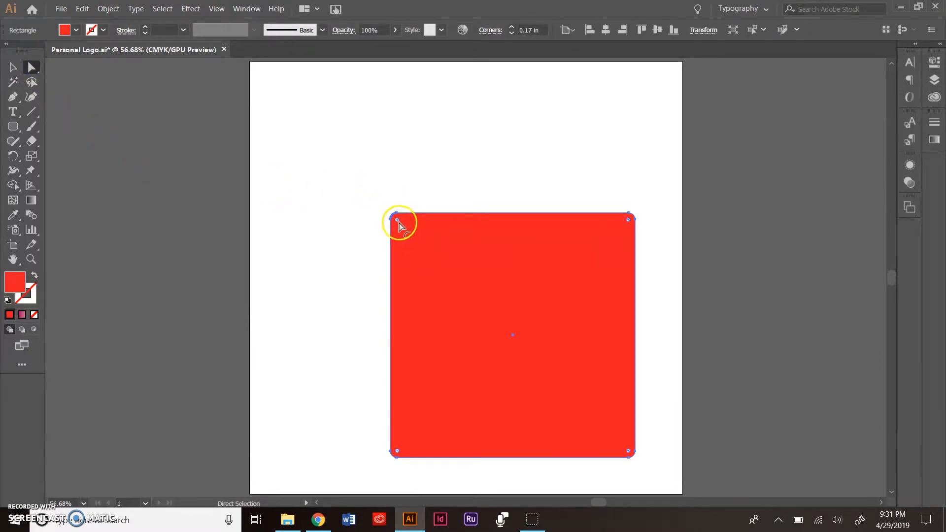
pyautogui.moveTo(414, 236); pyautogui.dragTo(454, 280)
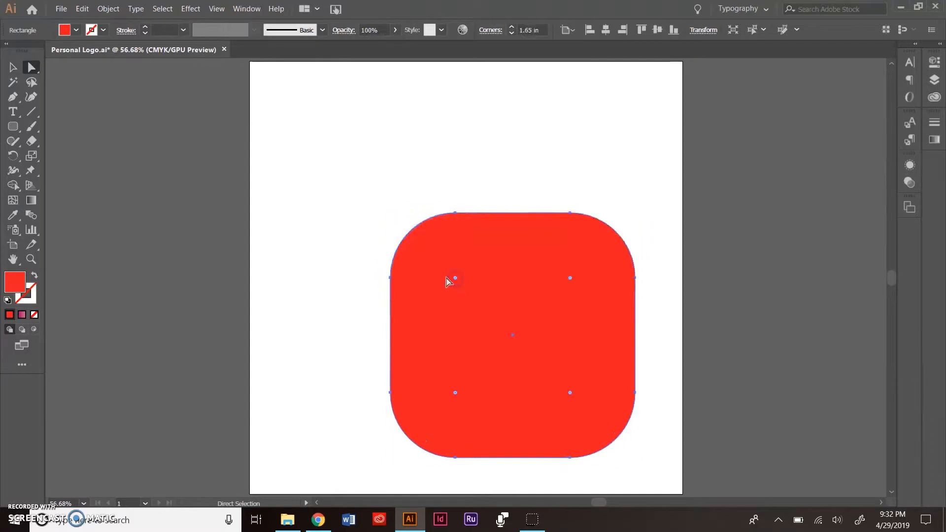
# Rotate the rounded square 45° so it stands on one corner as a diamond.
pyautogui.click(18, 71)
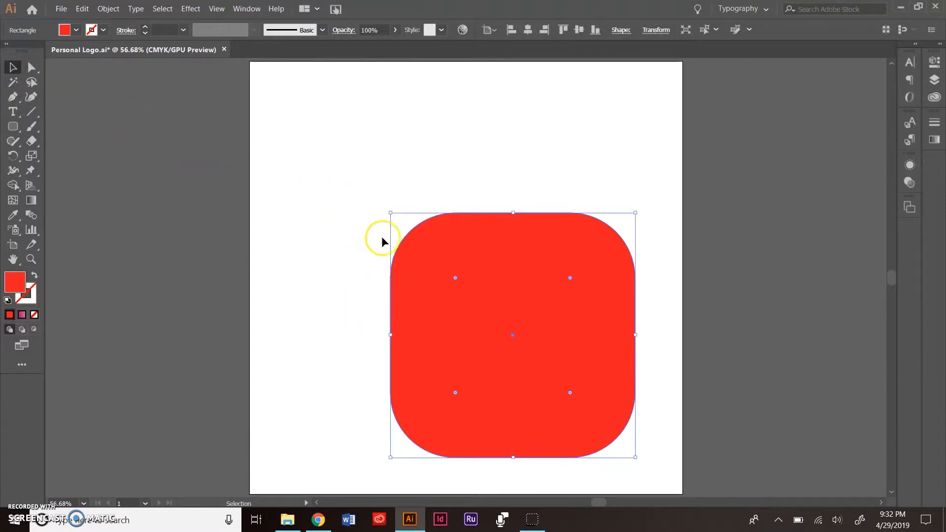
pyautogui.click(362, 232)
pyautogui.click(463, 288)
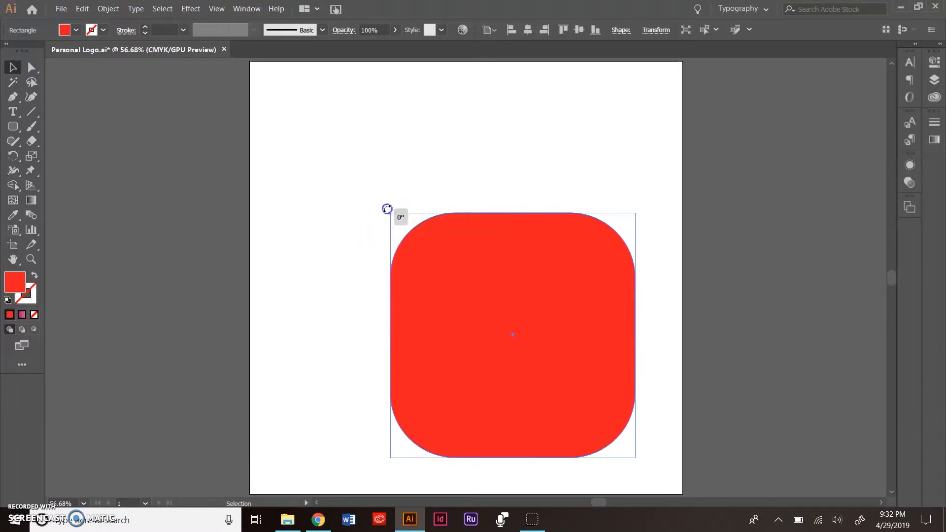
pyautogui.moveTo(388, 209); pyautogui.dragTo(478, 181)
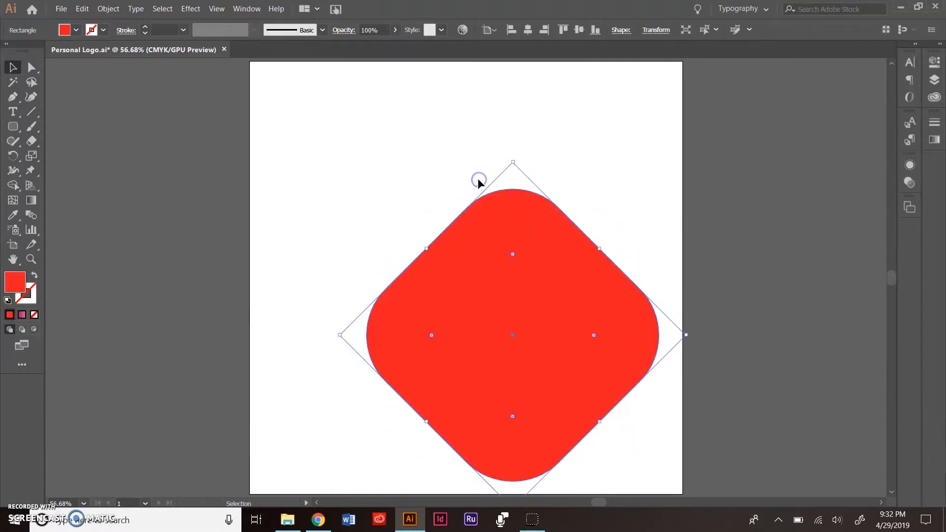
# Try blue, yellow-green and orange gradient fills on the diamond, settle on the pink New Gradient Swatch 1, and deselect it.
pyautogui.click(76, 30)
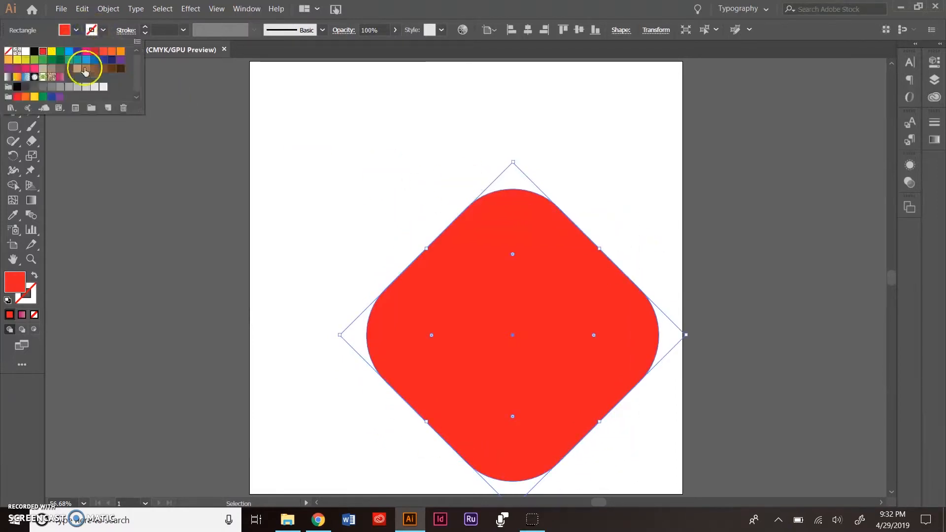
pyautogui.click(103, 60)
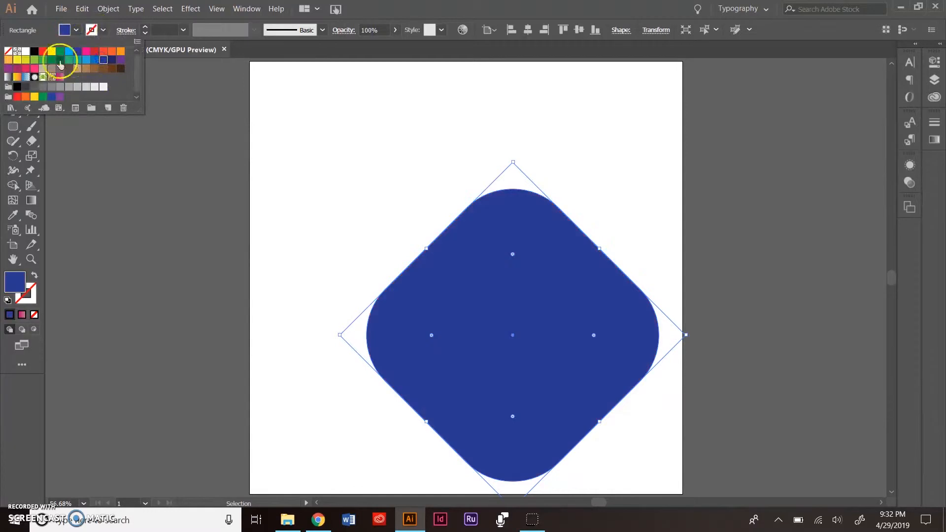
pyautogui.click(25, 68)
pyautogui.click(18, 60)
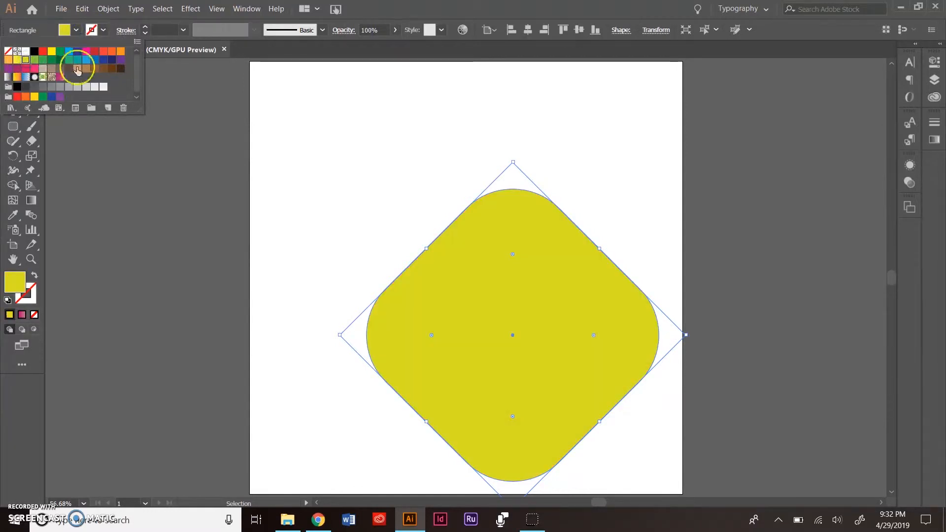
pyautogui.click(17, 76)
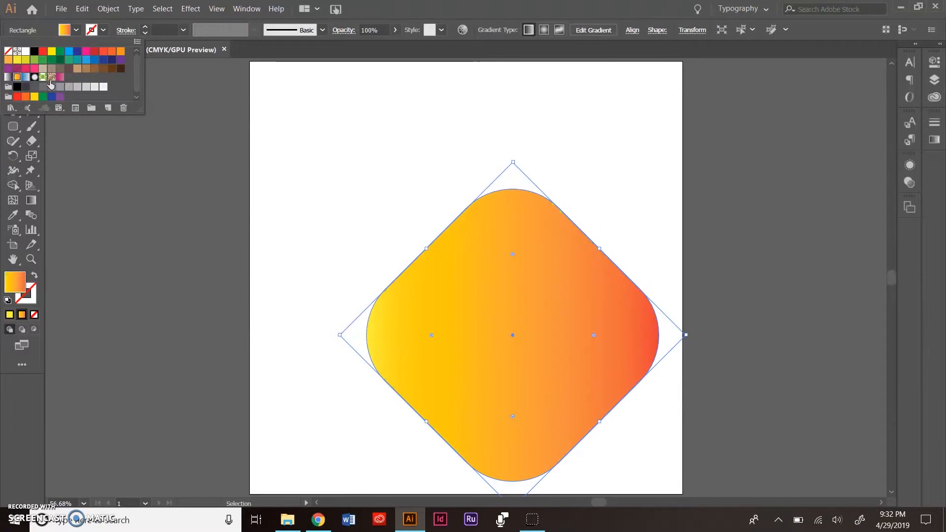
pyautogui.click(60, 77)
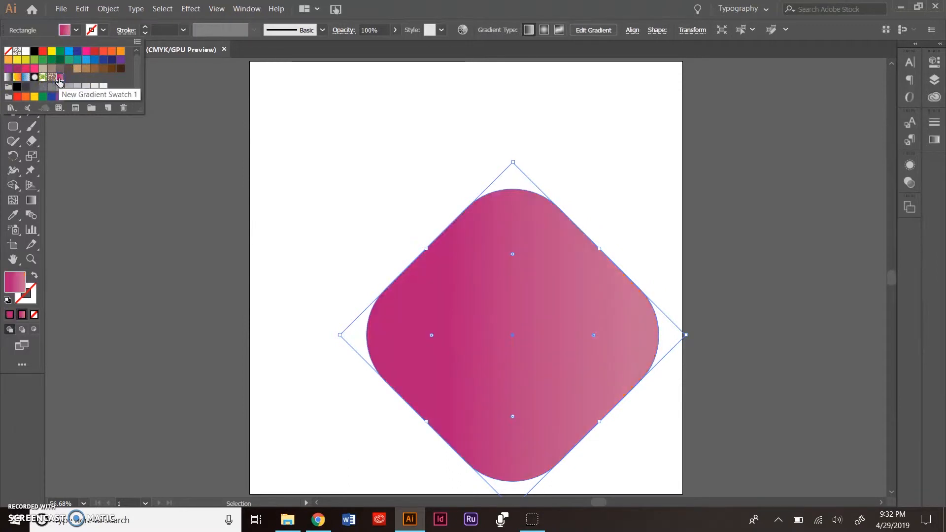
pyautogui.click(67, 30)
pyautogui.click(321, 172)
# Add a text frame reading MLC in the artboard's upper-left area and set the text size to 72 pt.
pyautogui.click(12, 111)
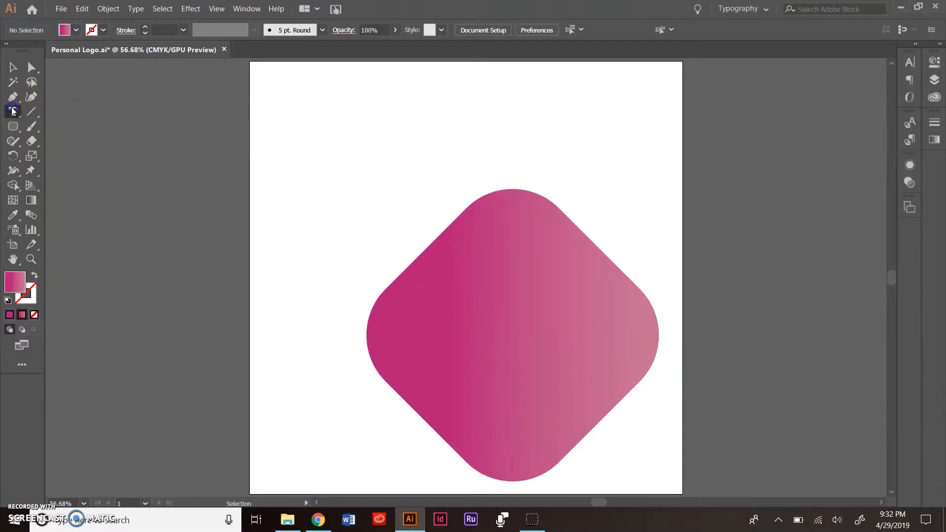
pyautogui.moveTo(286, 115); pyautogui.dragTo(432, 190)
pyautogui.write('MLC')
pyautogui.click(311, 121)
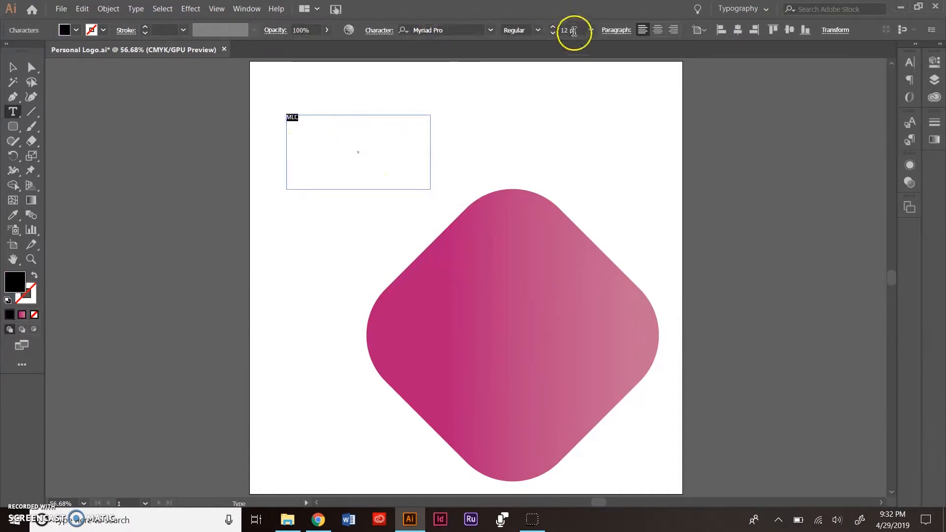
pyautogui.click(590, 30)
pyautogui.click(616, 248)
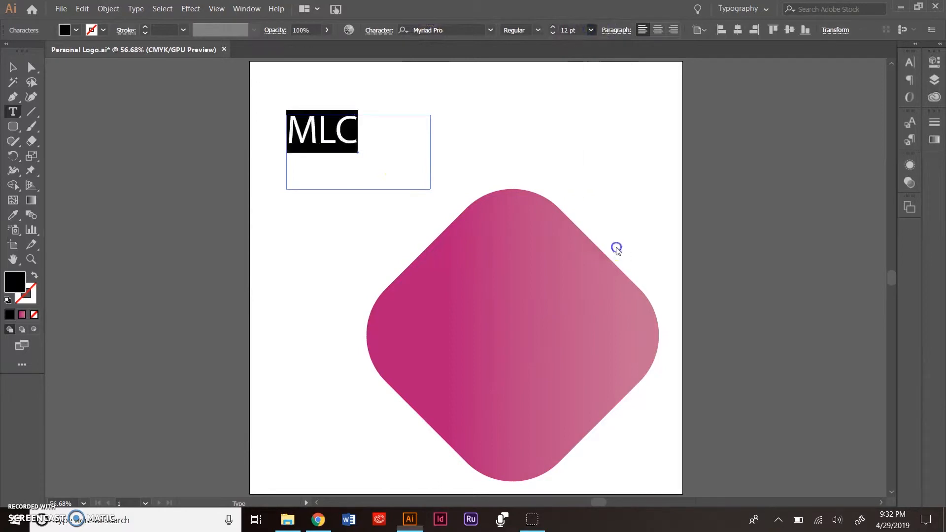
# Search the fonts for merit, compare the regular and italic styles, and apply Merit Italic to the MLC text.
pyautogui.click(491, 33)
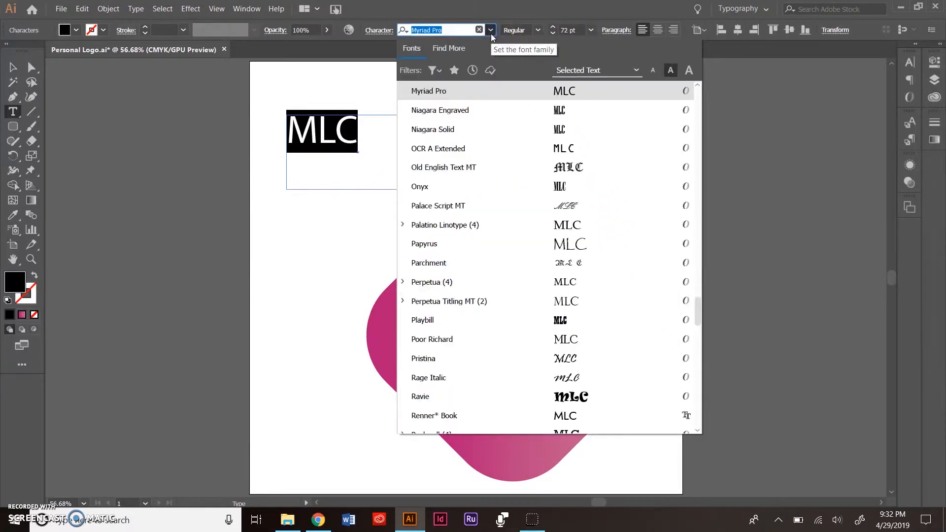
pyautogui.write('merit')
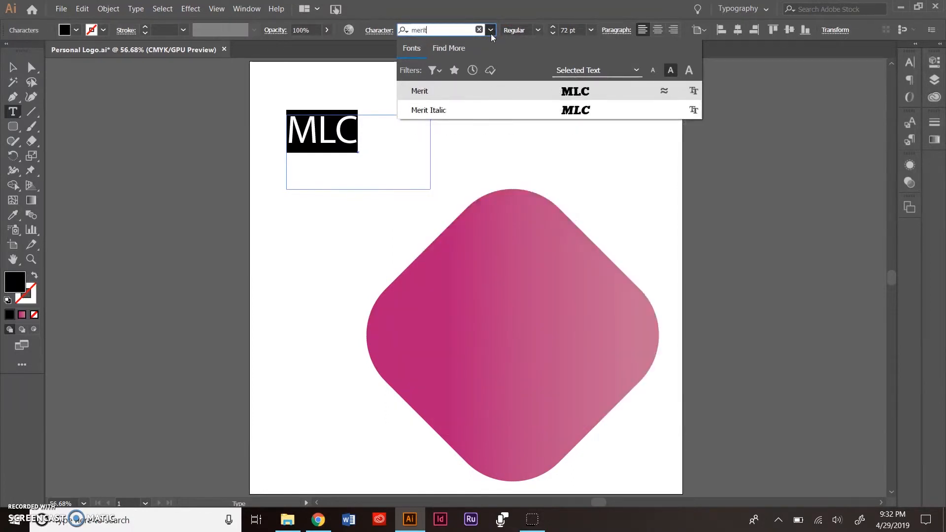
pyautogui.press('Down')
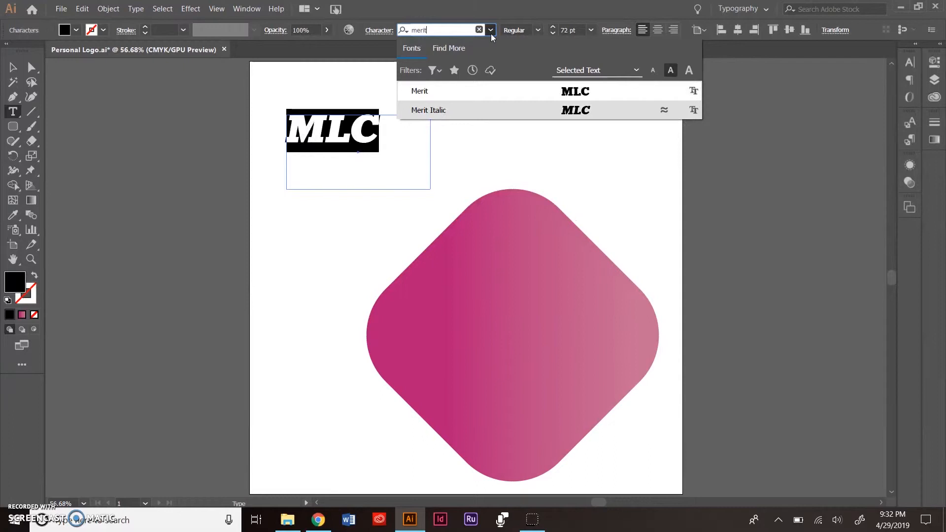
pyautogui.press('Up')
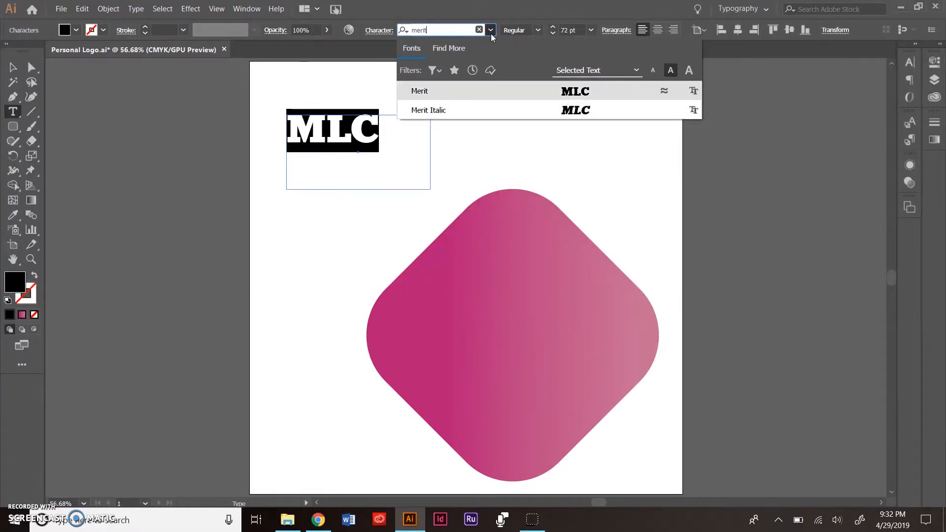
pyautogui.press('Down')
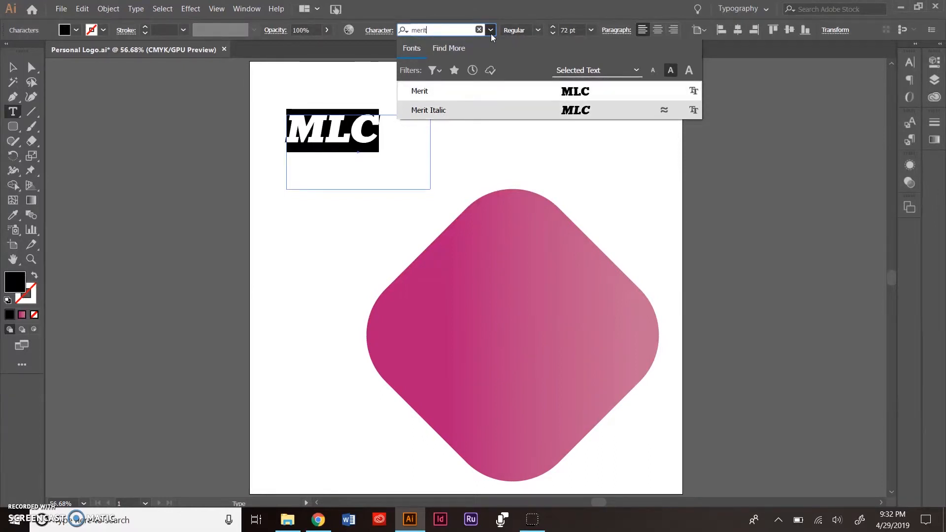
pyautogui.press('Return')
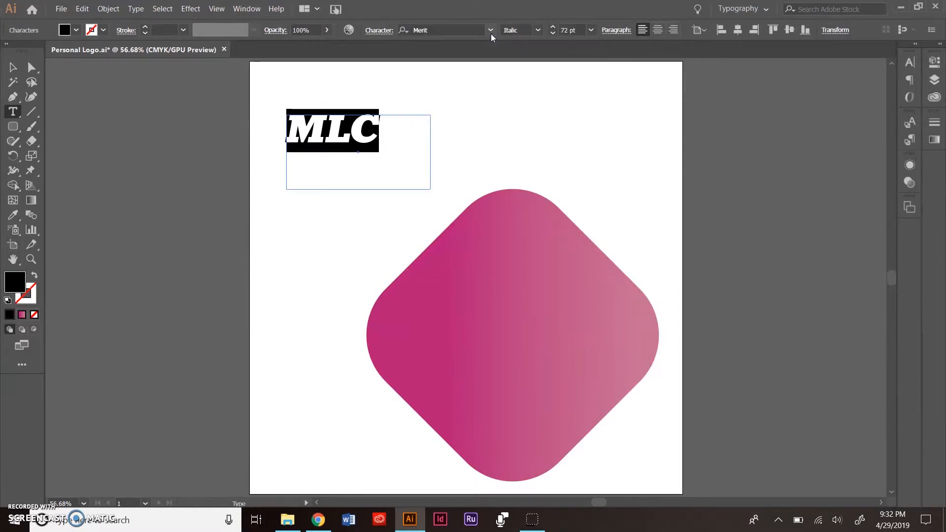
# Convert the MLC text to outlines with Create Outlines and deselect it.
pyautogui.click(12, 82)
pyautogui.click(14, 69)
pyautogui.click(378, 203)
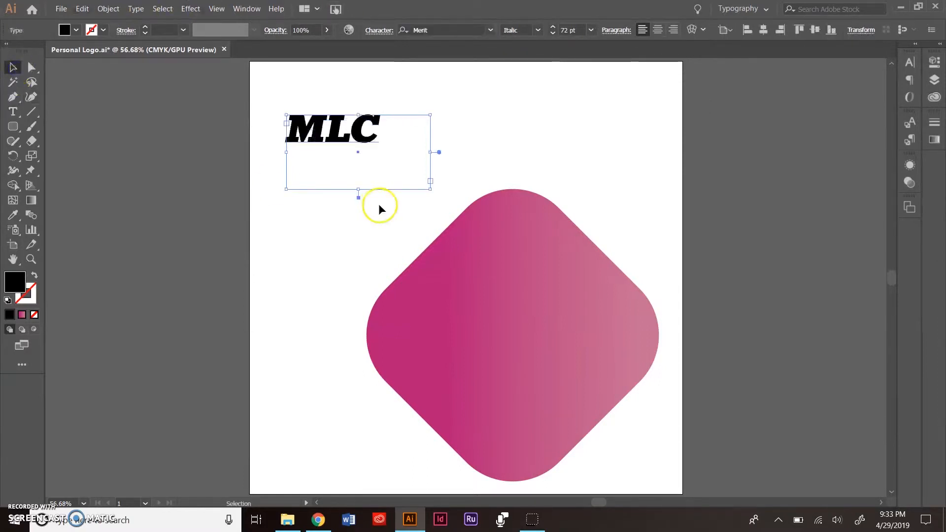
pyautogui.click(349, 132)
pyautogui.rightClick(349, 131)
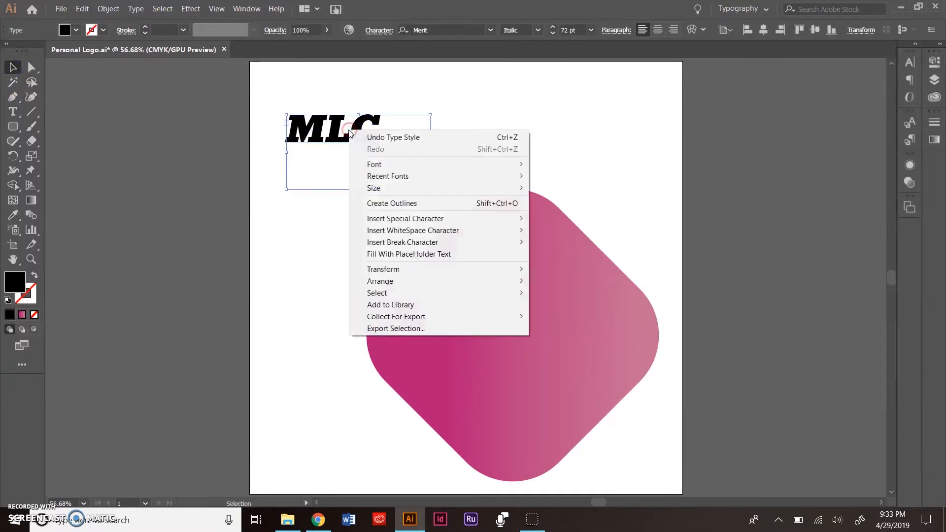
pyautogui.click(438, 203)
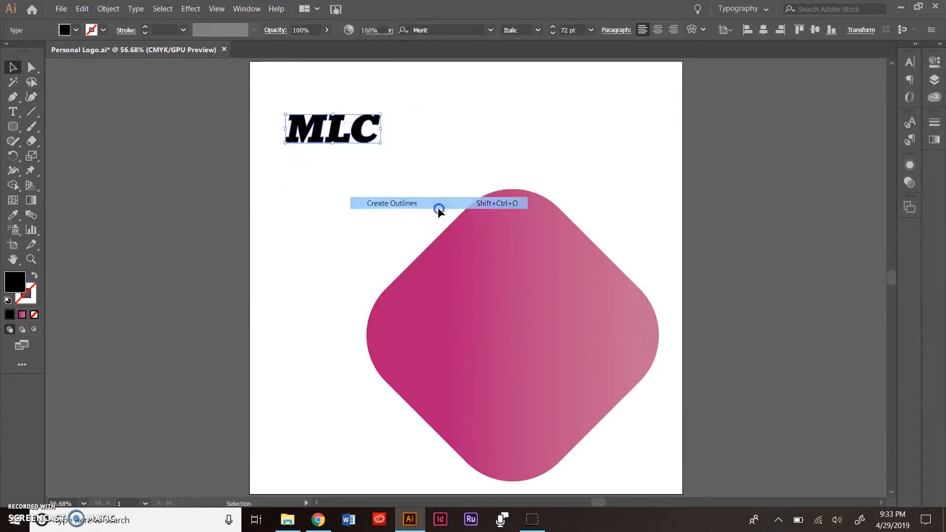
pyautogui.click(347, 202)
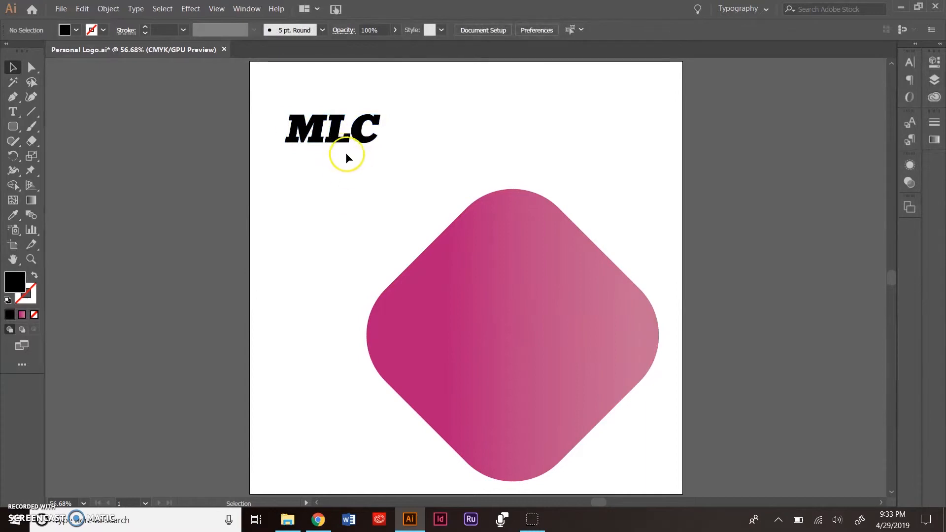
# Center the MLC lettering and the diamond on each other horizontally and vertically with the align commands, and deselect them.
pyautogui.click(13, 66)
pyautogui.moveTo(334, 86); pyautogui.dragTo(515, 253)
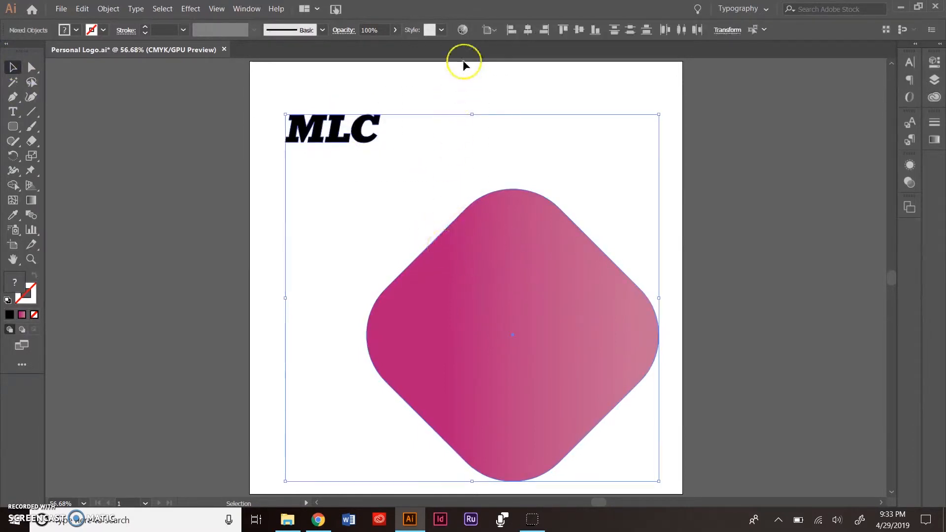
pyautogui.click(503, 31)
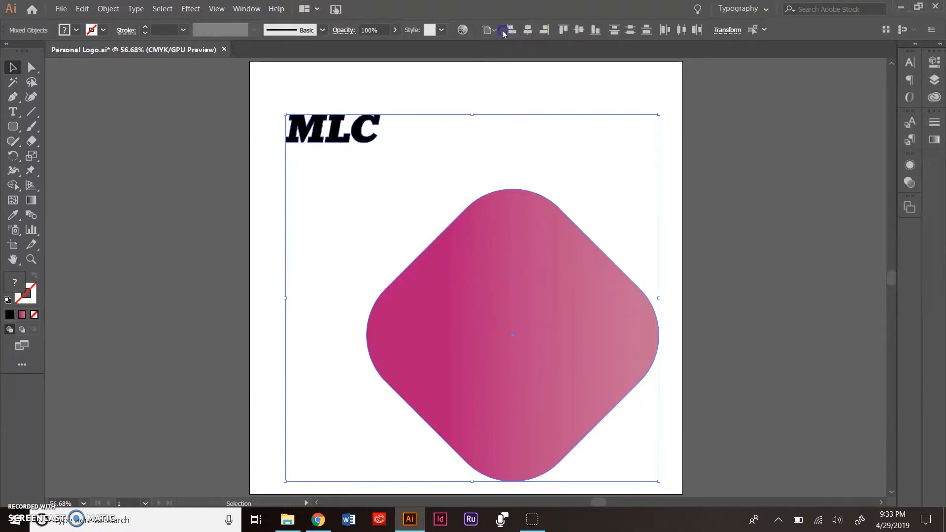
pyautogui.click(518, 75)
pyautogui.click(528, 30)
pyautogui.click(579, 31)
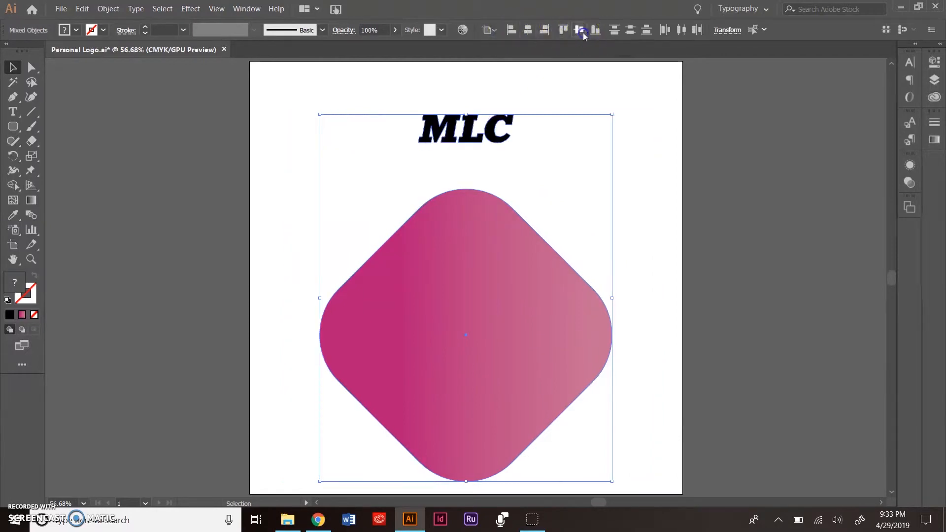
pyautogui.click(649, 256)
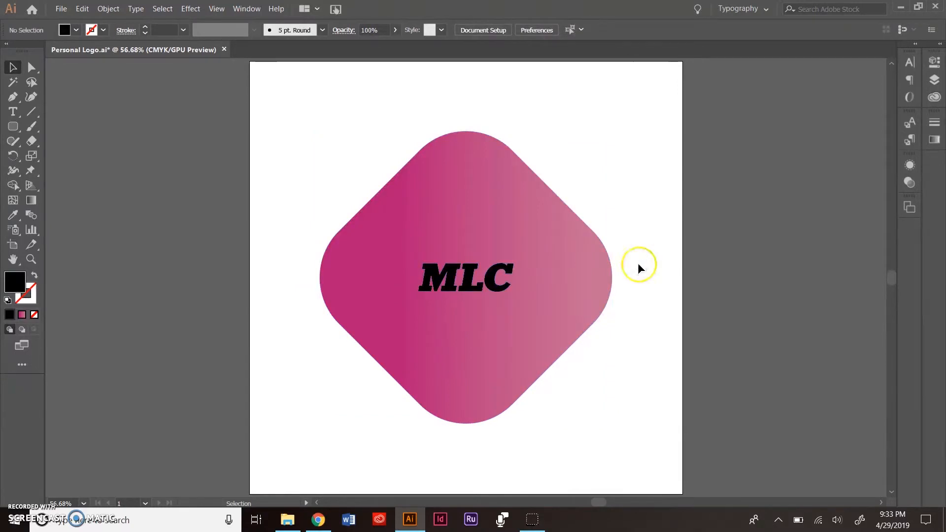
# Enlarge the MLC lettering proportionally from its center until it spans most of the diamond's width, and deselect it.
pyautogui.click(473, 284)
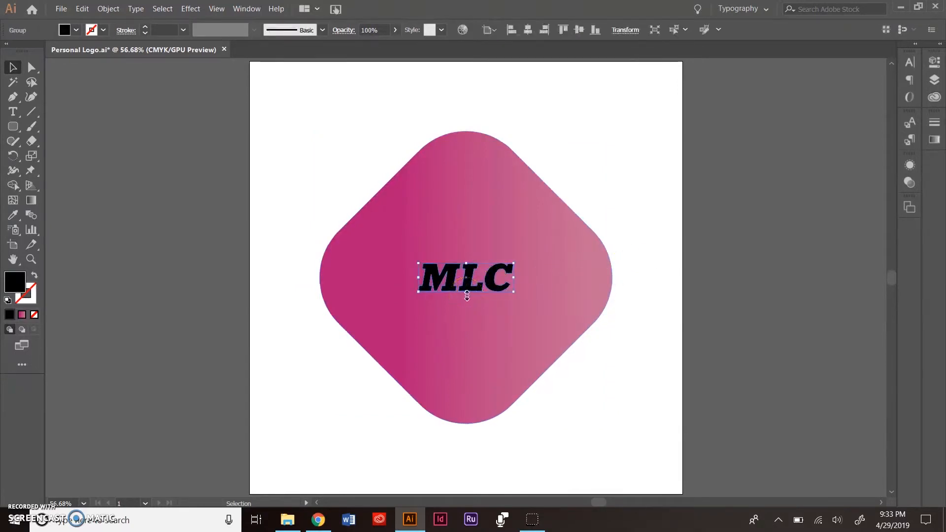
pyautogui.moveTo(466, 295); pyautogui.dragTo(477, 313)
pyautogui.press('shift')
pyautogui.press('alt')
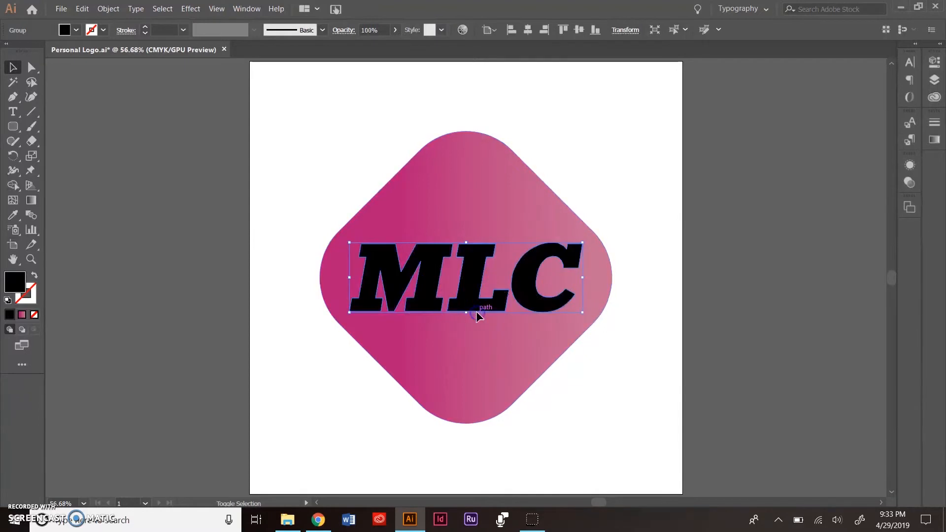
pyautogui.click(172, 137)
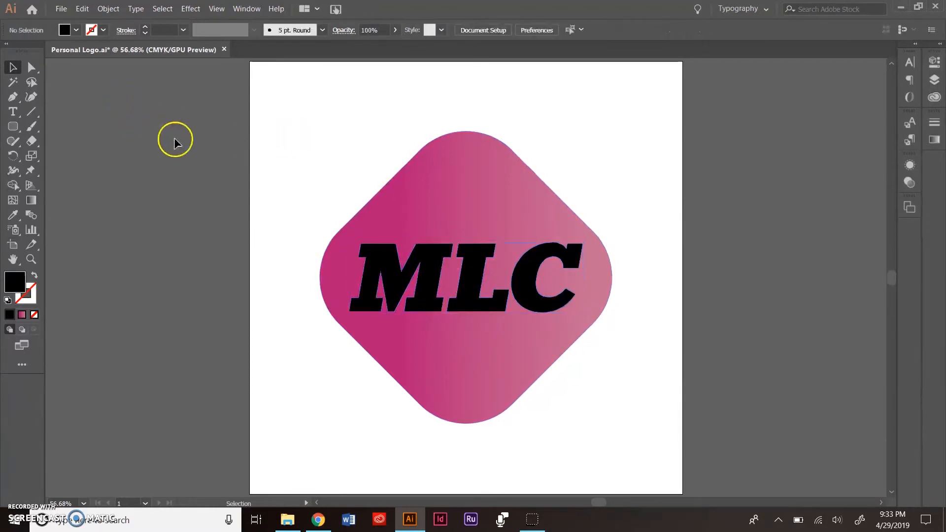
# Cut the MLC letter shapes out of the diamond with the Shape Builder tool and delete the black lettering group.
pyautogui.moveTo(335, 181); pyautogui.dragTo(637, 397)
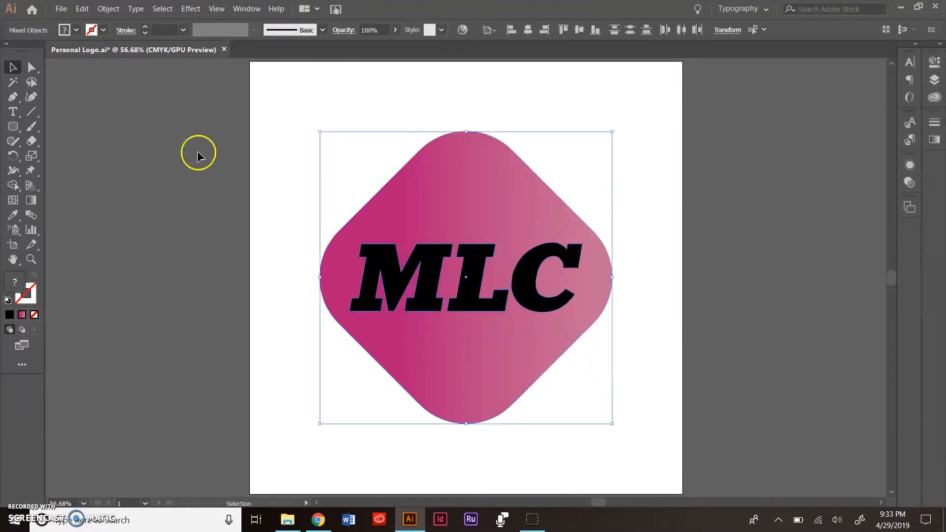
pyautogui.click(13, 186)
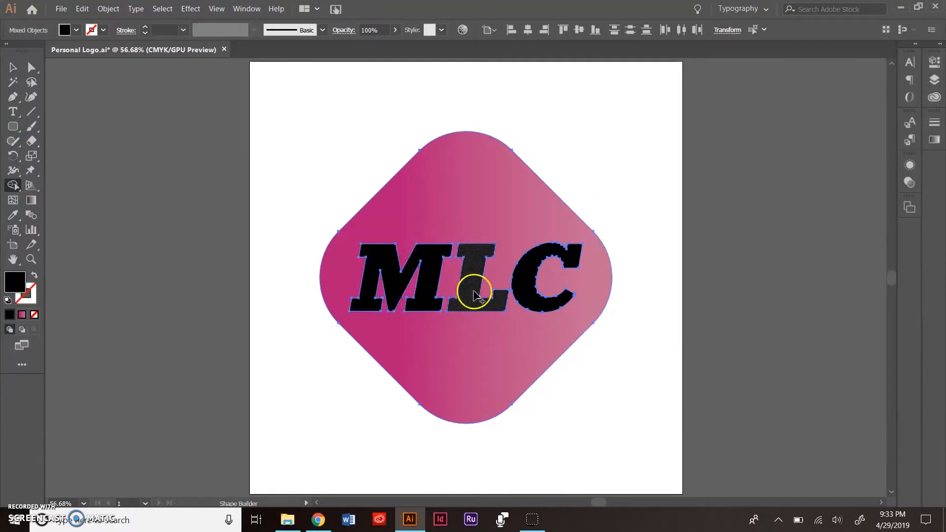
pyautogui.click(525, 288)
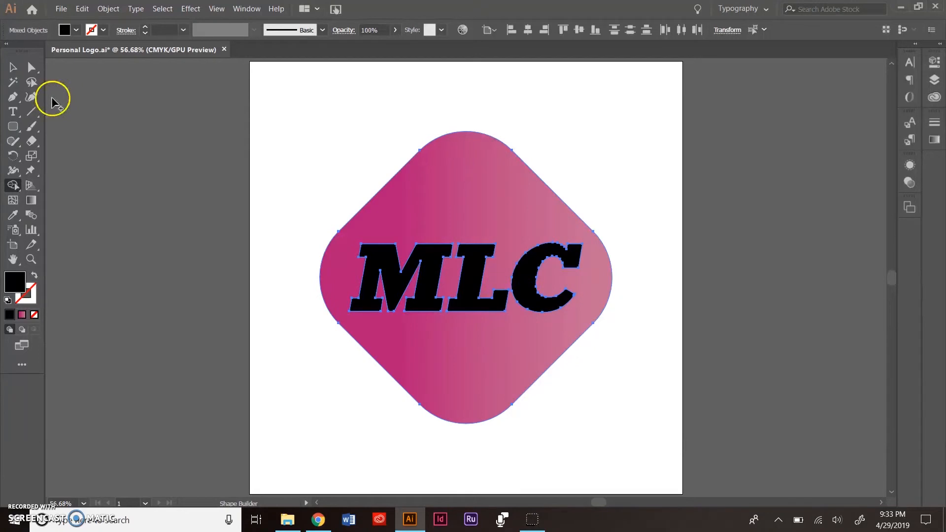
pyautogui.click(14, 66)
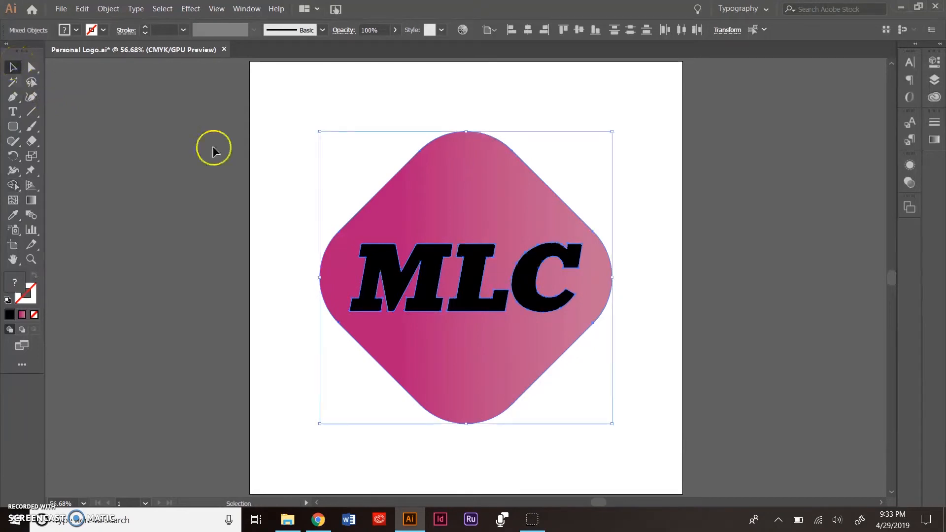
pyautogui.click(288, 170)
pyautogui.click(397, 271)
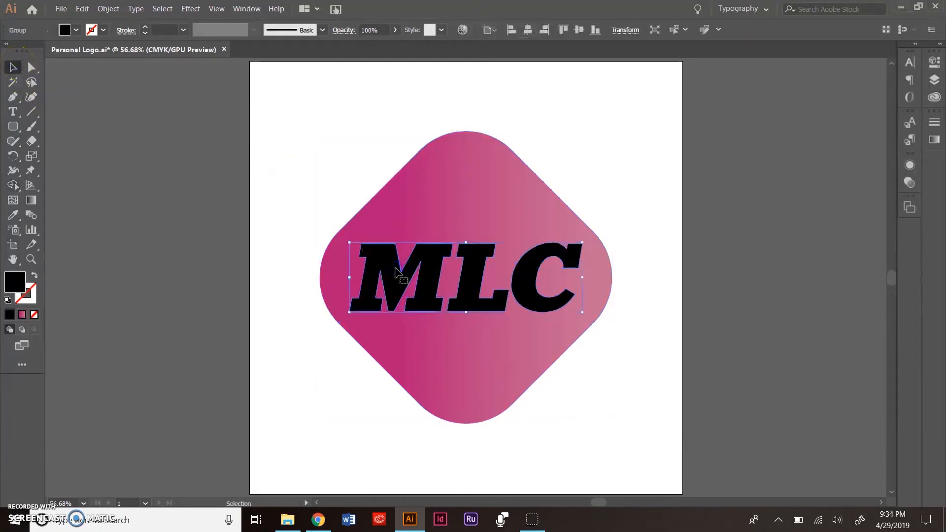
pyautogui.click(481, 319)
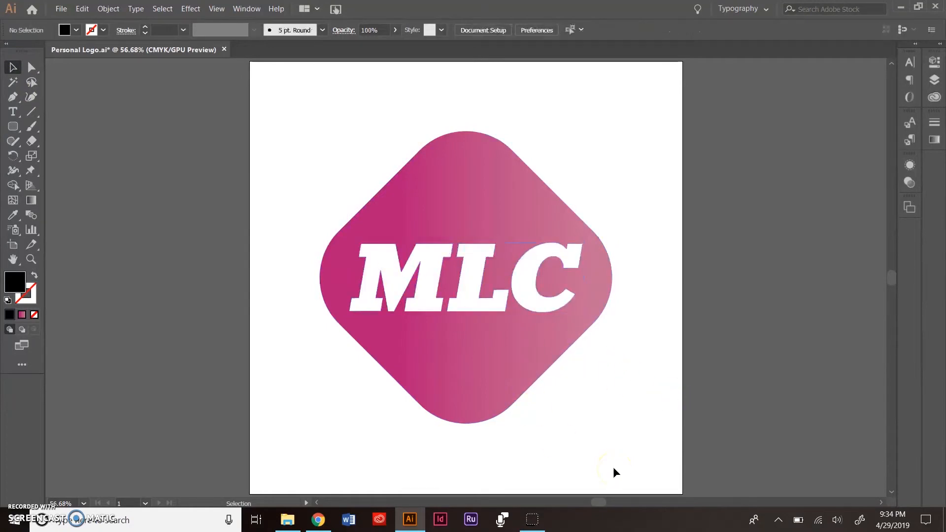
pyautogui.click(555, 521)
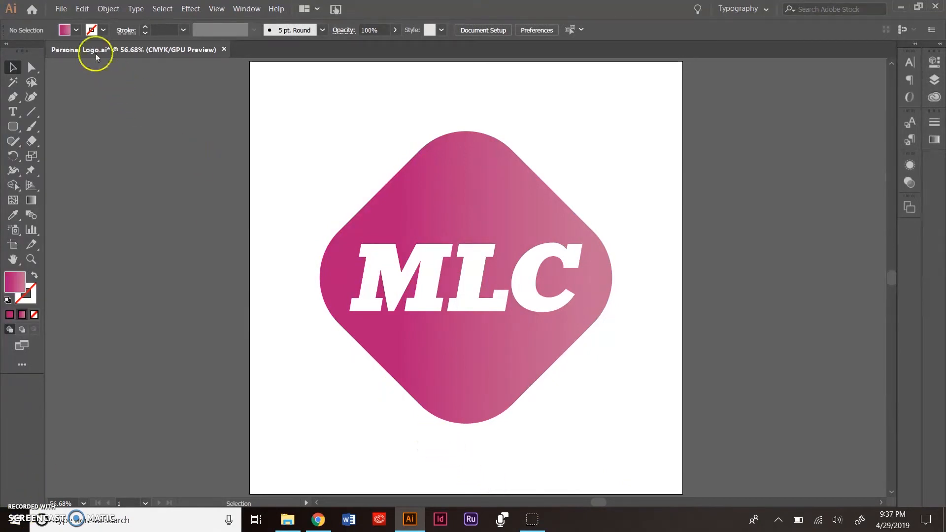
# Export the artwork to the Desktop in PNG format under the file name Personal Logo.
pyautogui.click(65, 12)
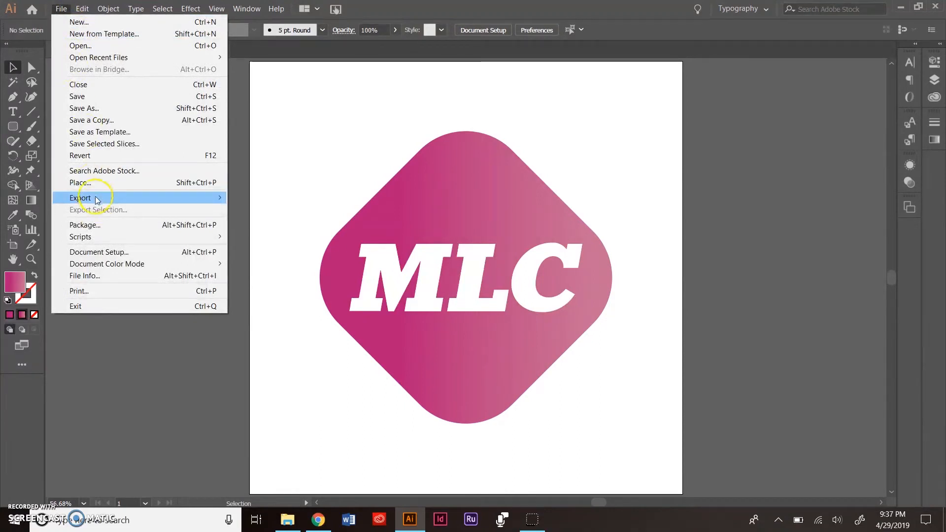
pyautogui.moveTo(96, 197)
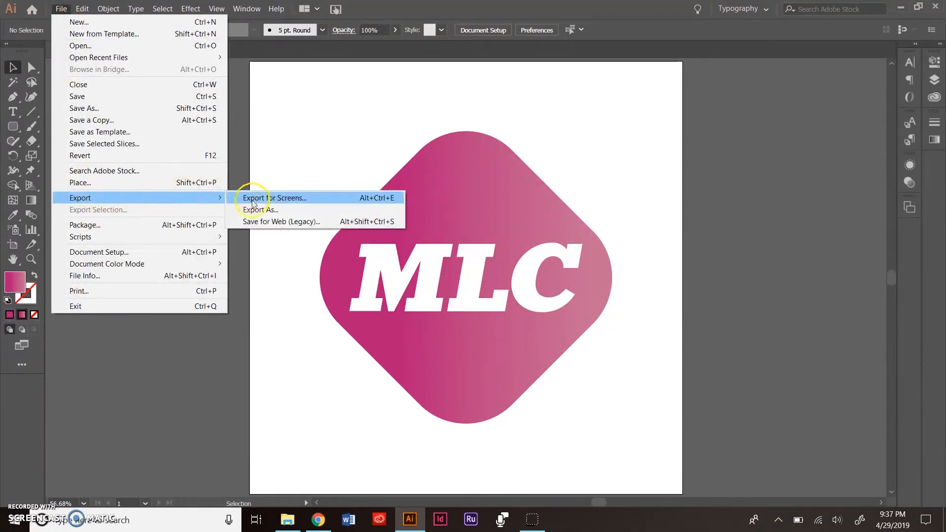
pyautogui.click(256, 210)
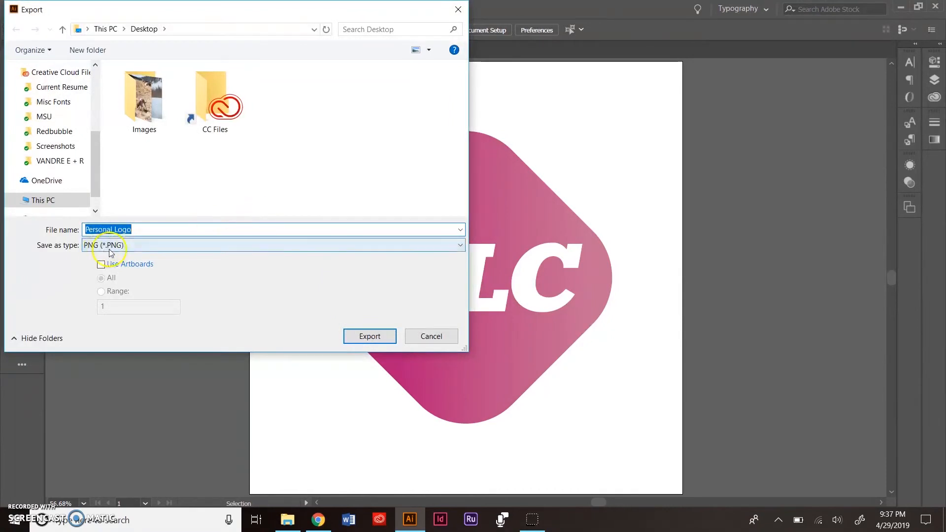
pyautogui.click(111, 246)
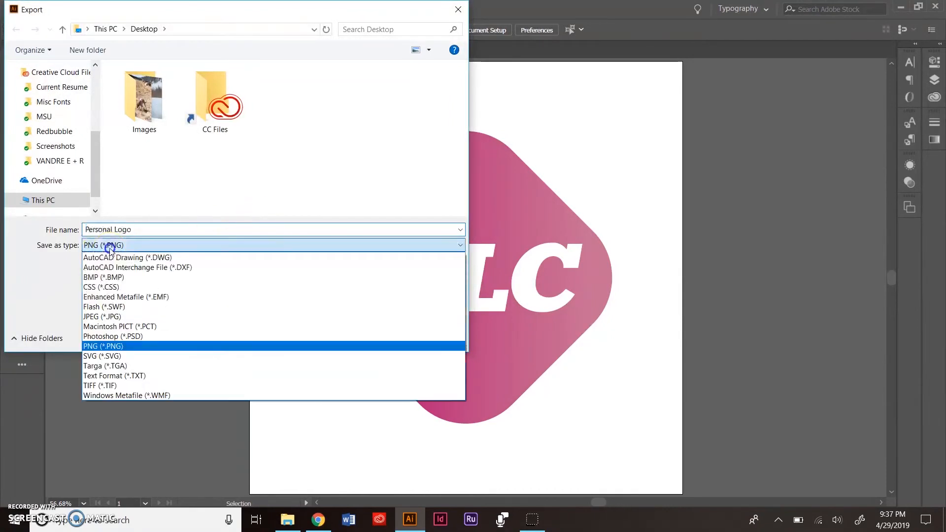
pyautogui.click(108, 347)
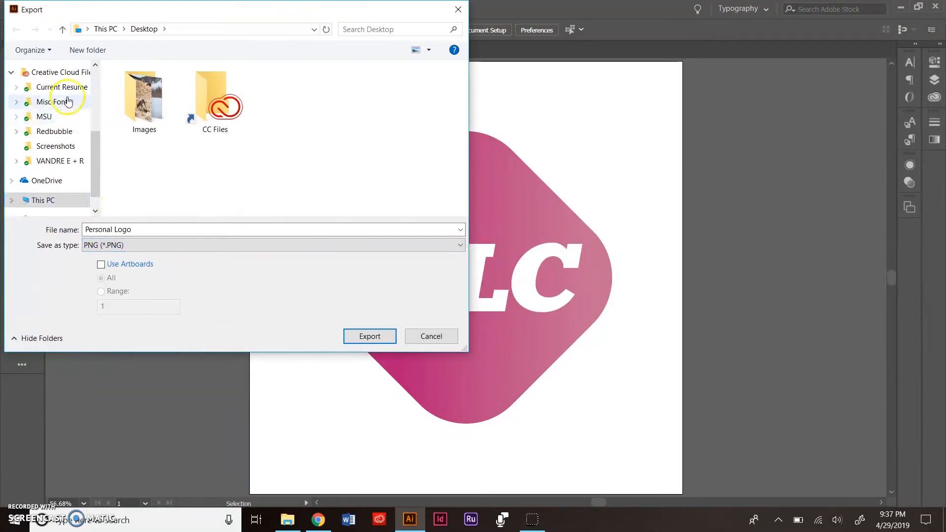
pyautogui.scroll(3, 56, 111)
pyautogui.click(48, 93)
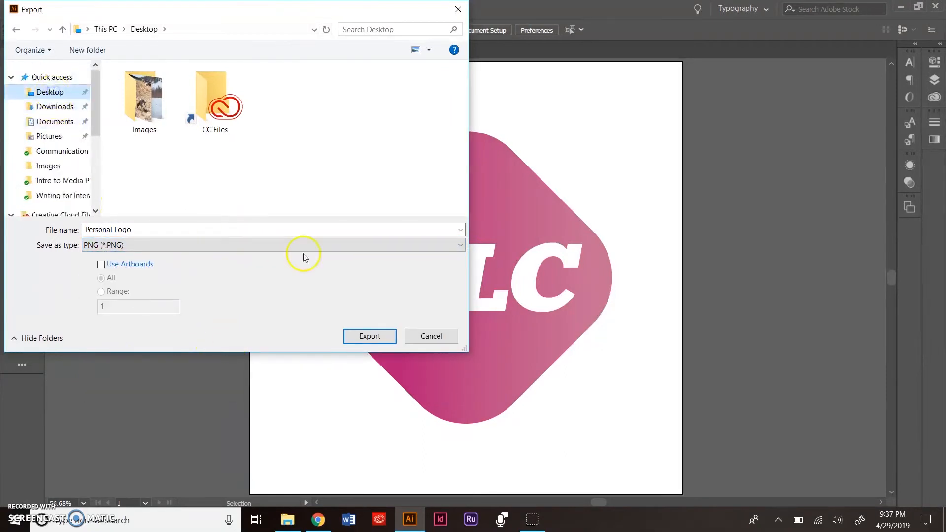
pyautogui.click(368, 335)
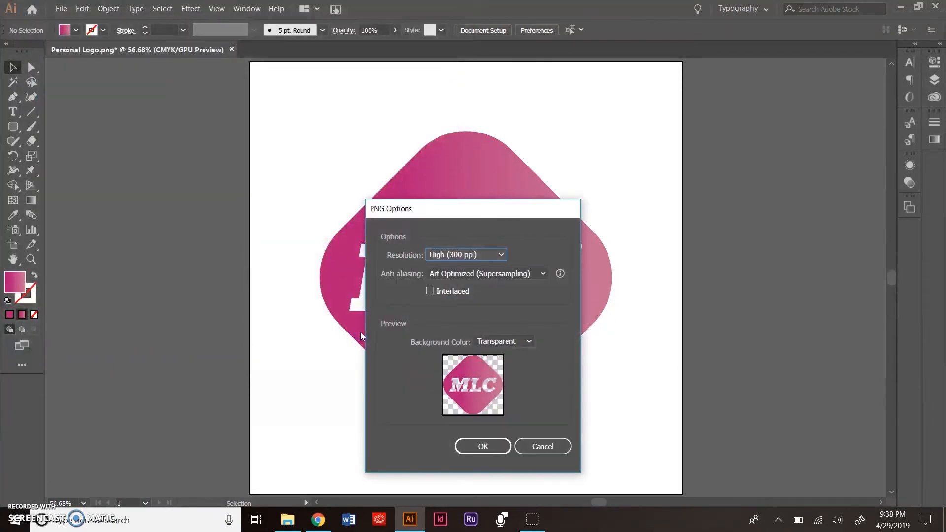
# Set the PNG resolution to High (300 ppi), preview black and white backgrounds, choose Transparent, and complete the export.
pyautogui.click(484, 257)
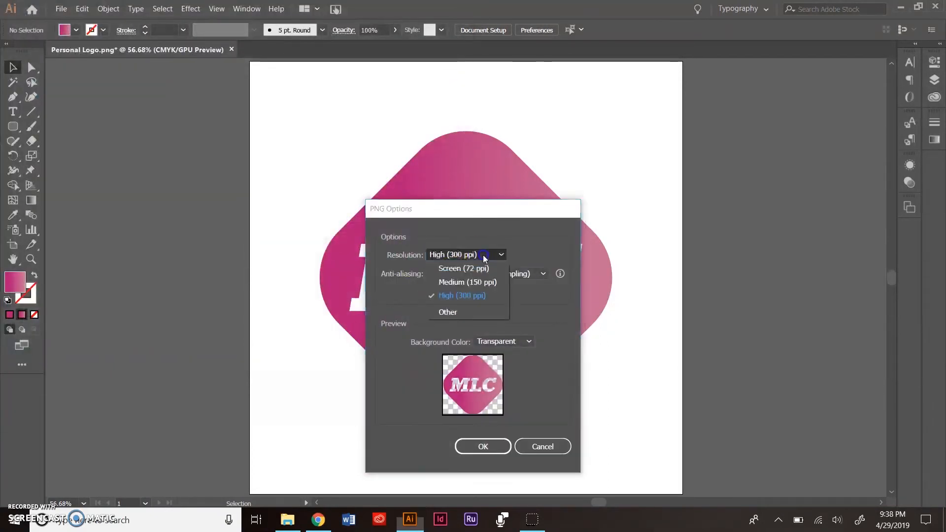
pyautogui.click(479, 297)
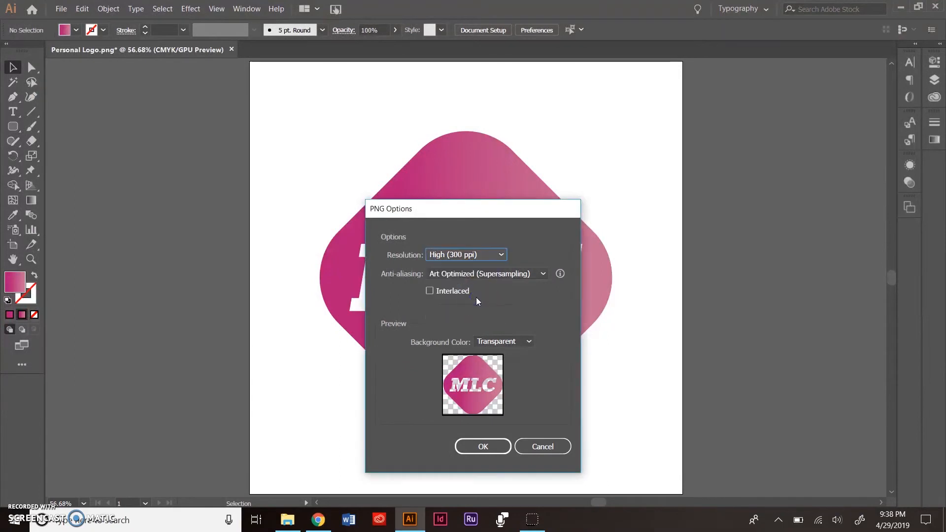
pyautogui.click(504, 342)
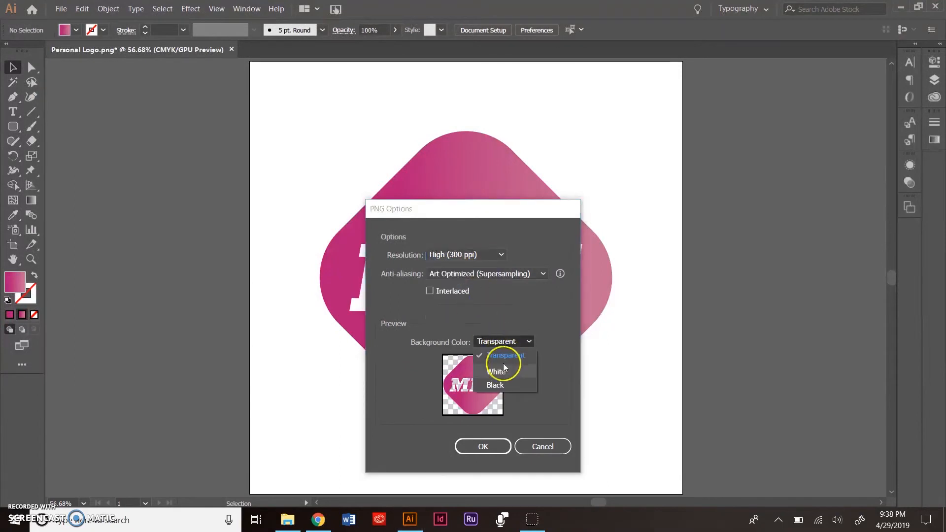
pyautogui.click(504, 384)
pyautogui.click(503, 342)
pyautogui.click(497, 372)
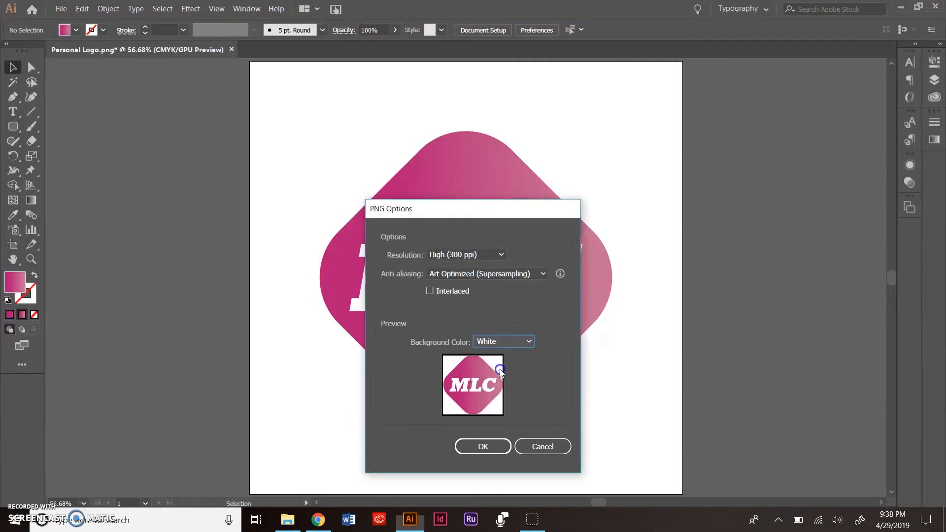
pyautogui.click(507, 342)
pyautogui.click(504, 356)
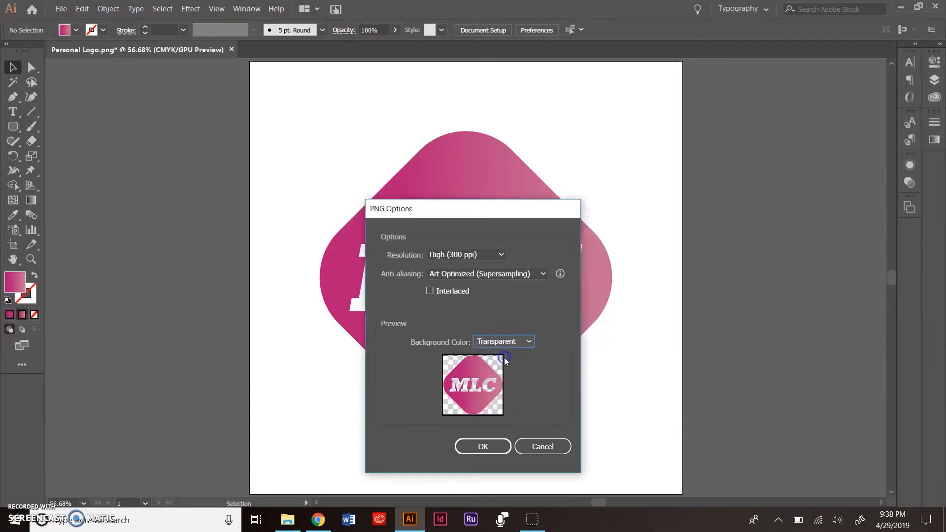
pyautogui.click(482, 451)
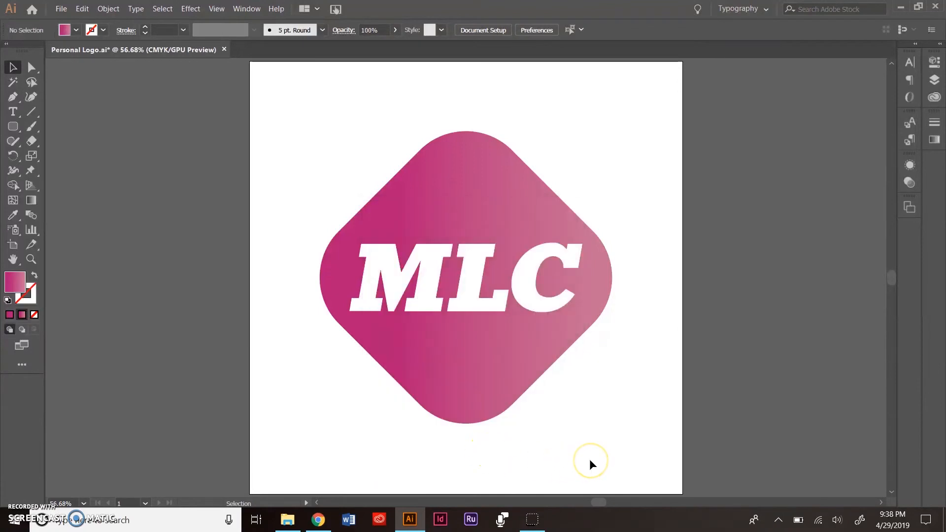
# Switch to the example resume in Google Docs in Chrome and insert the Personal Logo PNG from the desktop into the contact details.
pyautogui.click(534, 519)
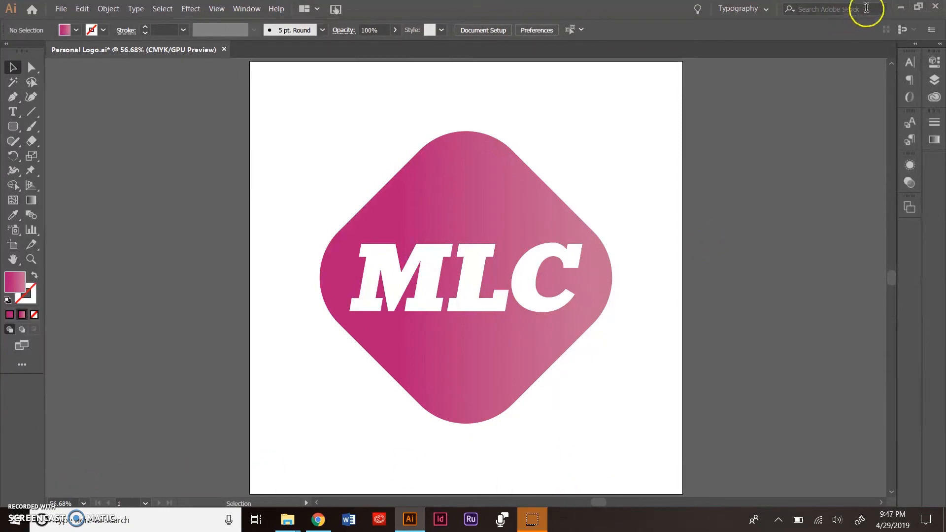
pyautogui.click(900, 7)
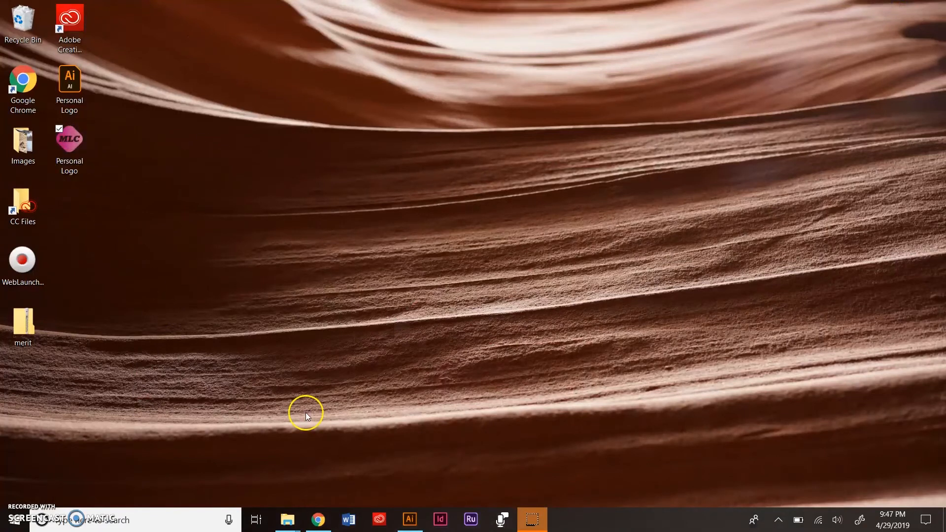
pyautogui.click(319, 521)
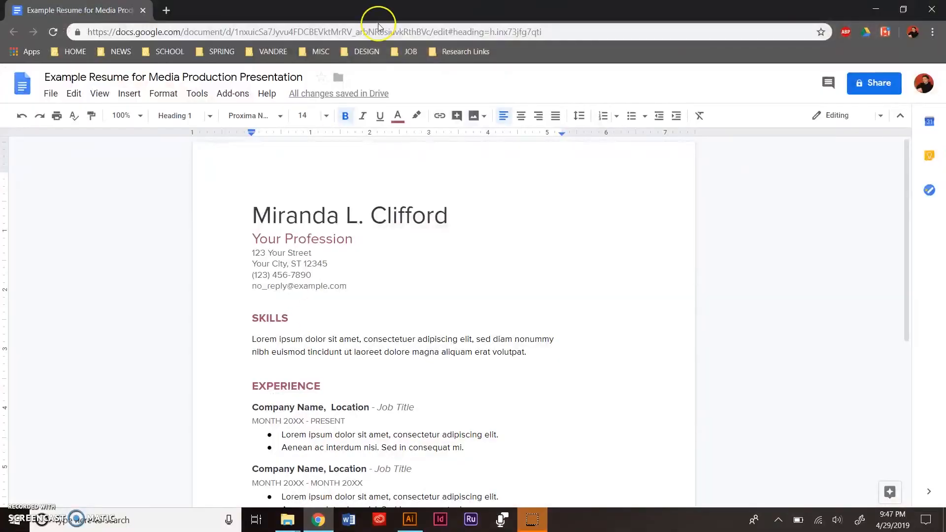
pyautogui.moveTo(373, 14); pyautogui.dragTo(433, 56)
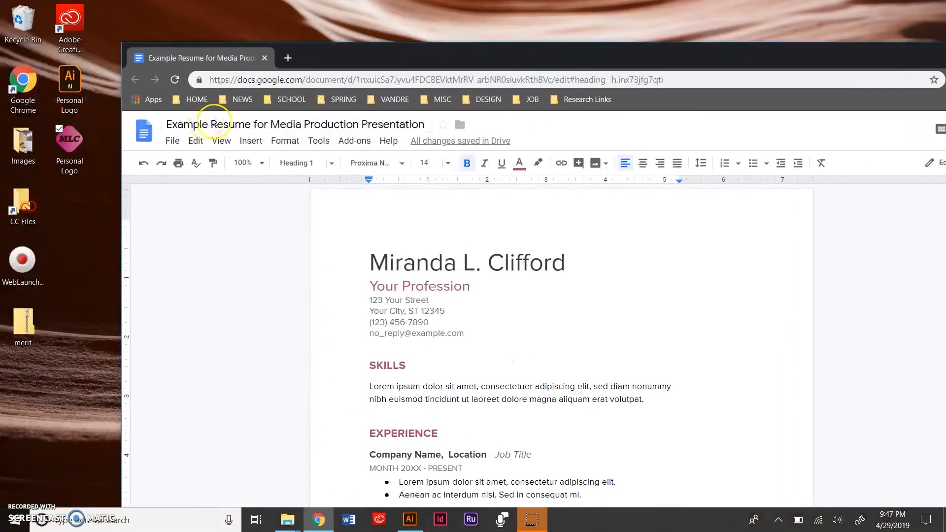
pyautogui.moveTo(71, 143); pyautogui.dragTo(593, 323)
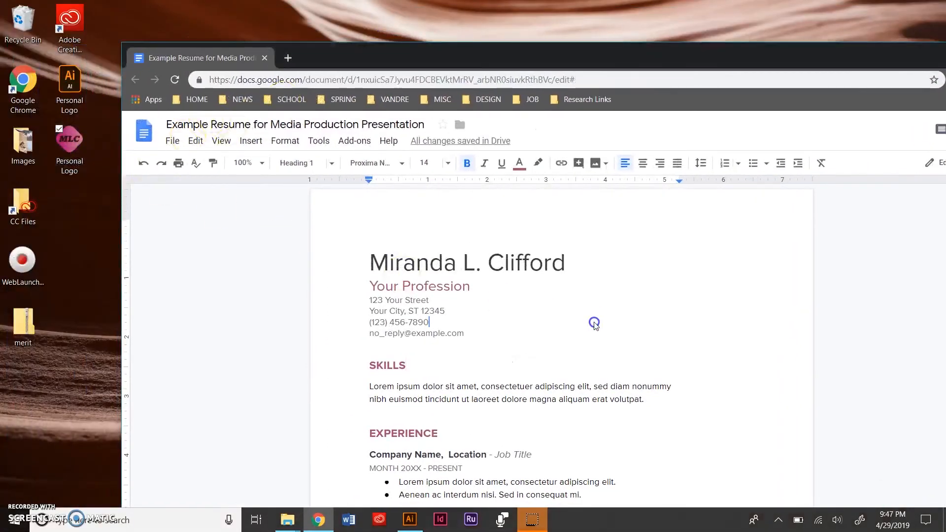
pyautogui.moveTo(550, 45); pyautogui.dragTo(547, 2)
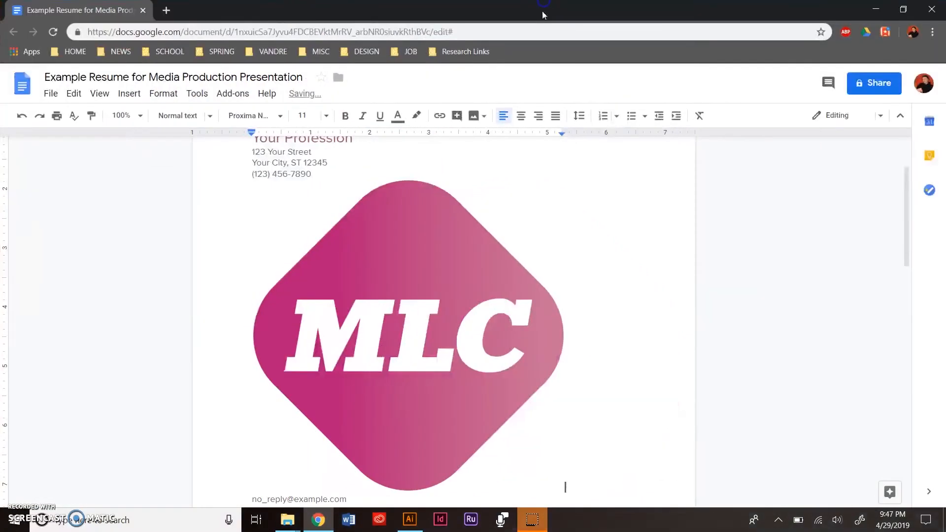
# Shrink the inserted logo proportionally to about 1.4 inches wide and set it to Wrap text.
pyautogui.click(467, 279)
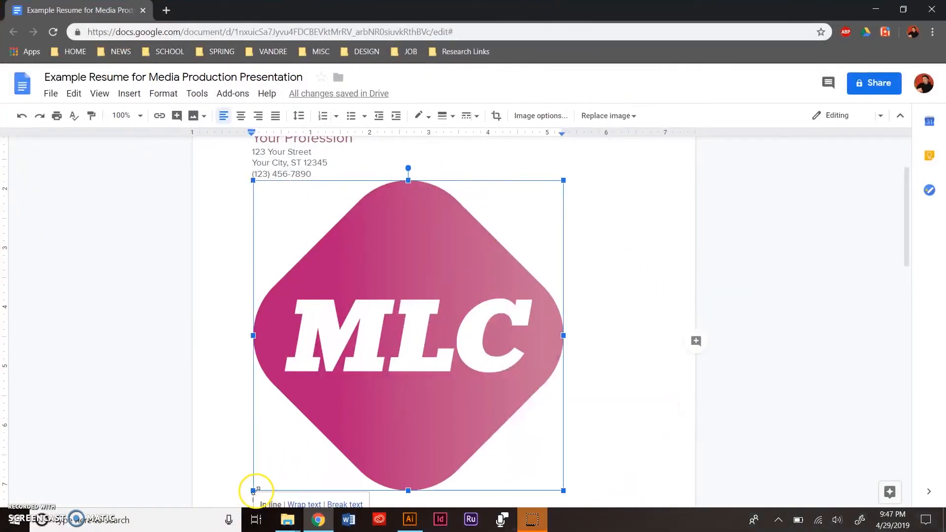
pyautogui.moveTo(253, 491); pyautogui.dragTo(488, 259)
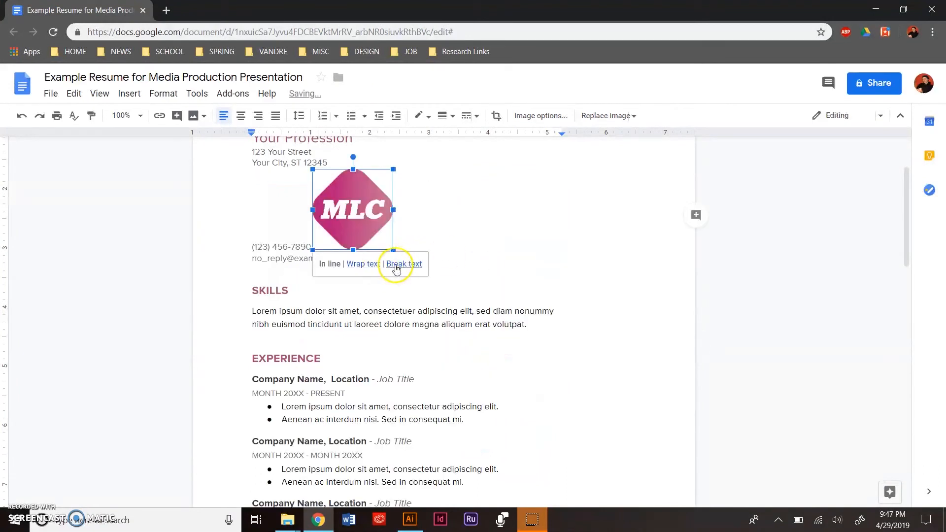
pyautogui.click(370, 268)
pyautogui.scroll(2, 592, 276)
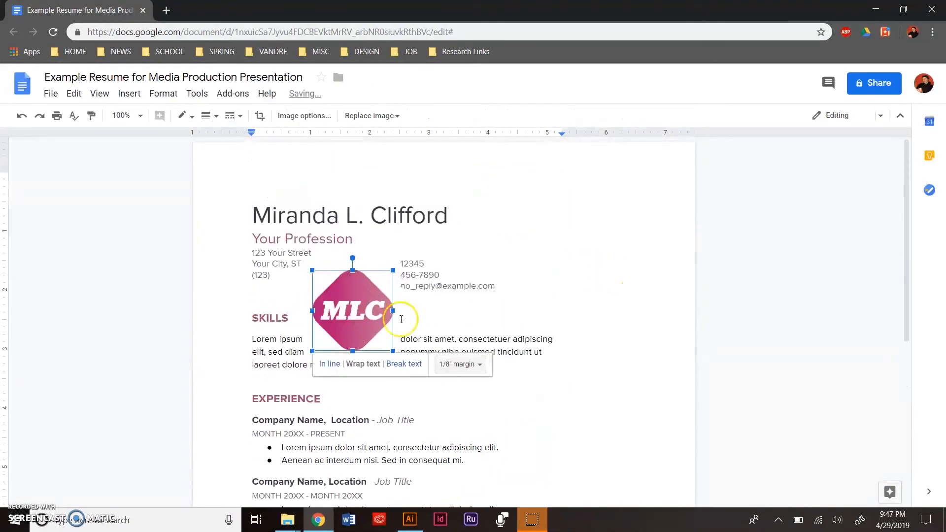
# Position the logo in the resume header's empty area to the right of the name and contact details, and return to Illustrator.
pyautogui.moveTo(452, 295); pyautogui.dragTo(564, 245)
pyautogui.click(623, 333)
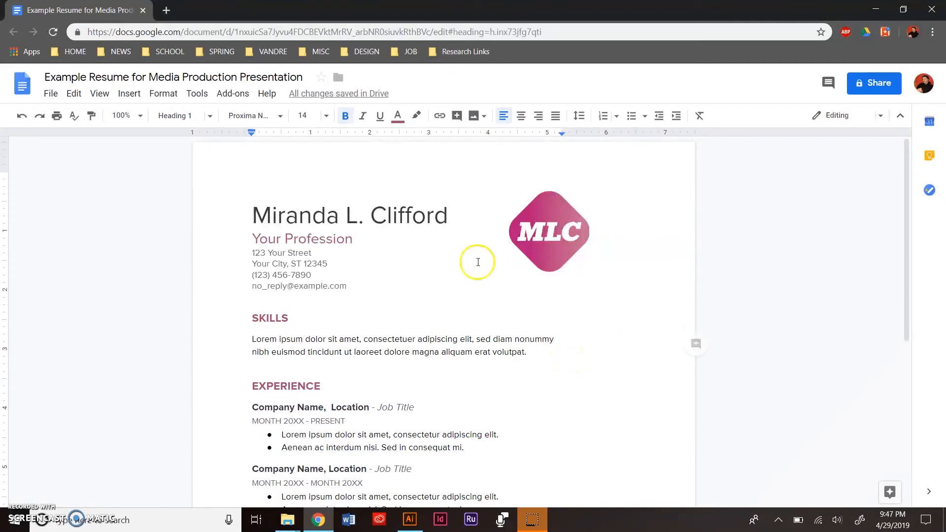
pyautogui.click(561, 256)
pyautogui.moveTo(561, 255); pyautogui.dragTo(592, 267)
pyautogui.click(655, 360)
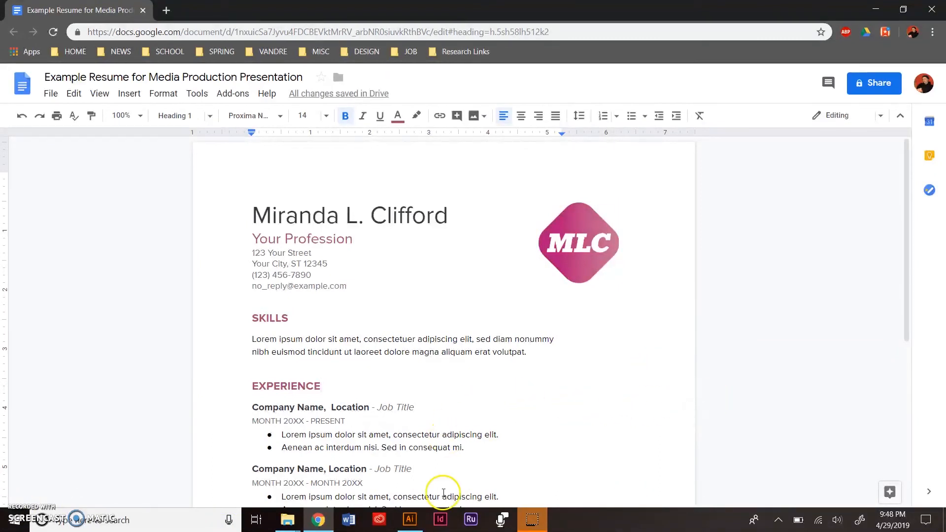
pyautogui.click(418, 527)
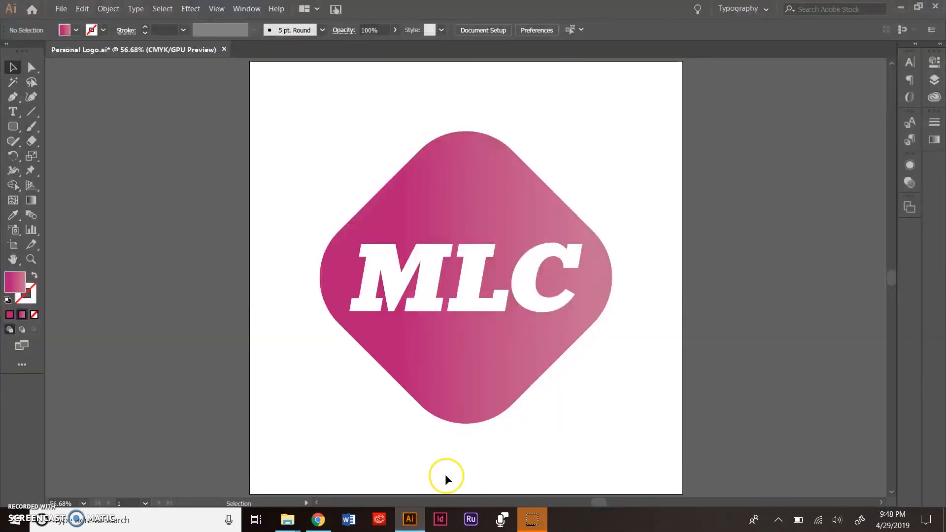